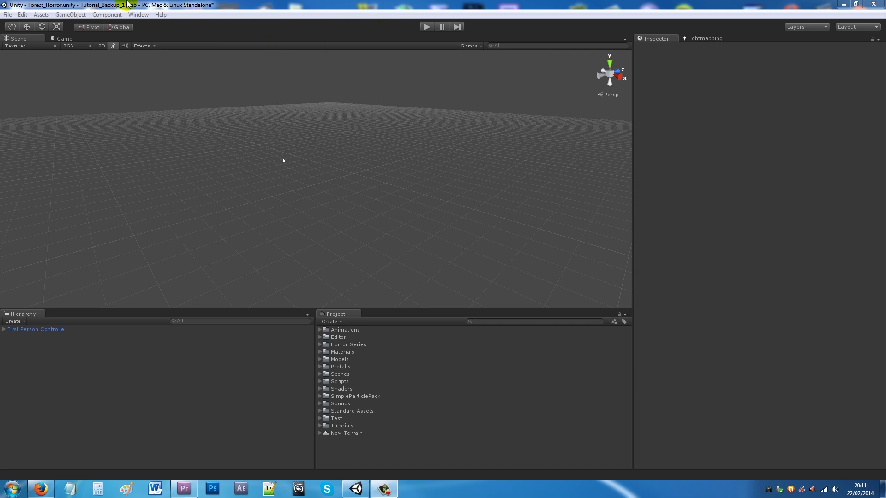
Set the scene's skybox material to MoonShine Skybox in the render settings, finding it with the search "sky".
click(22, 15)
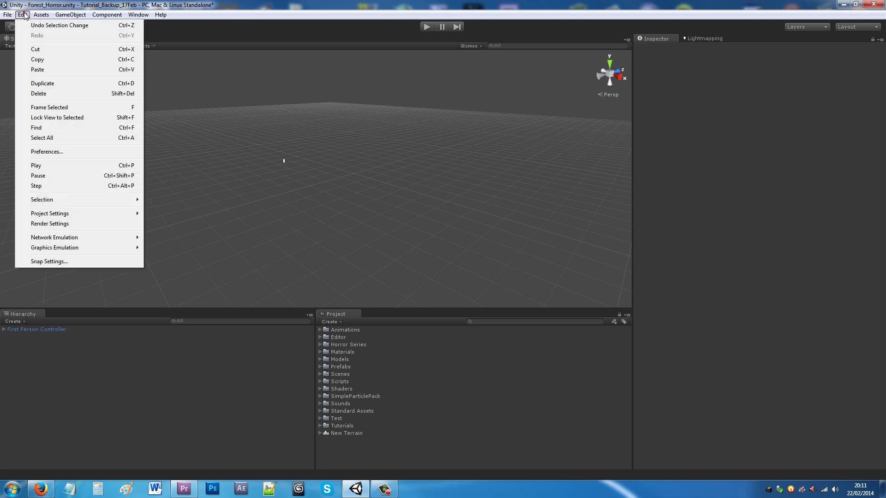
click(44, 224)
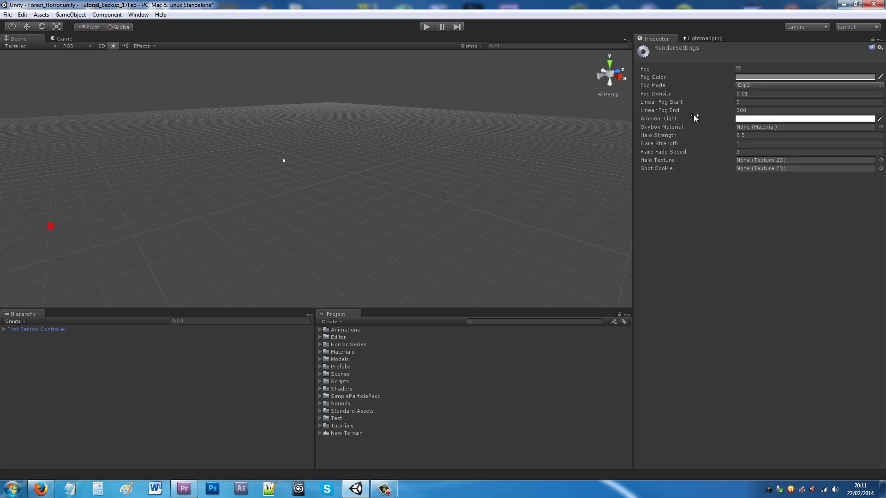
click(880, 127)
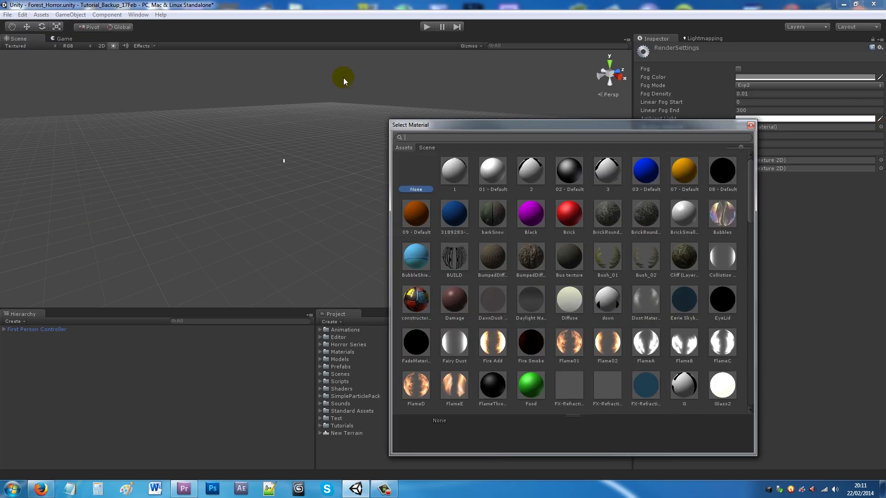
click(418, 138)
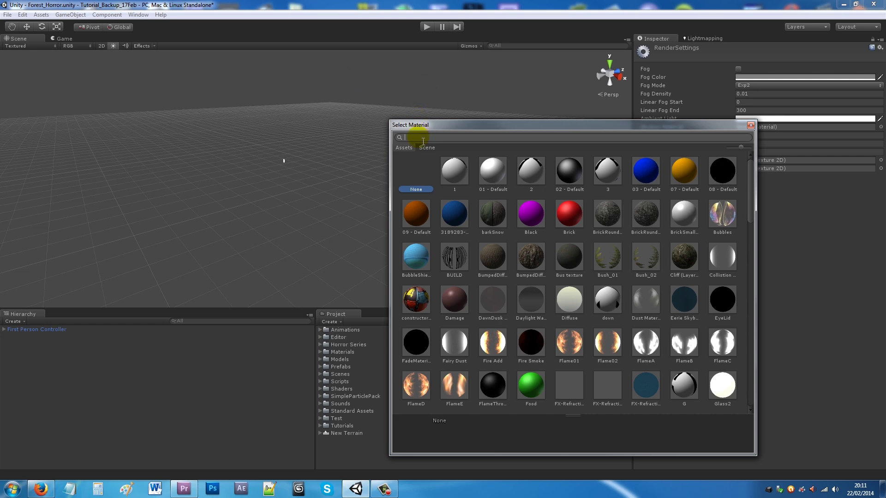
text(sky)
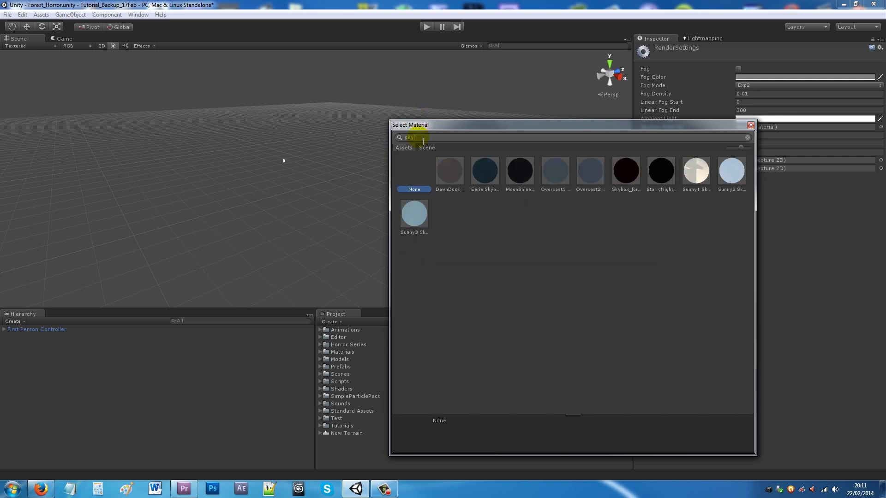
double_click(521, 169)
key(alt)
alt+drag(376, 180, 423, 177)
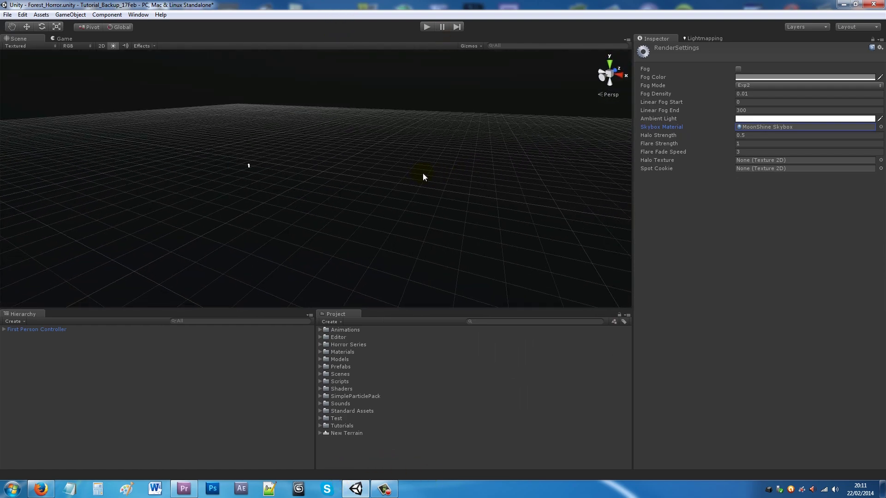
right_click(353, 447)
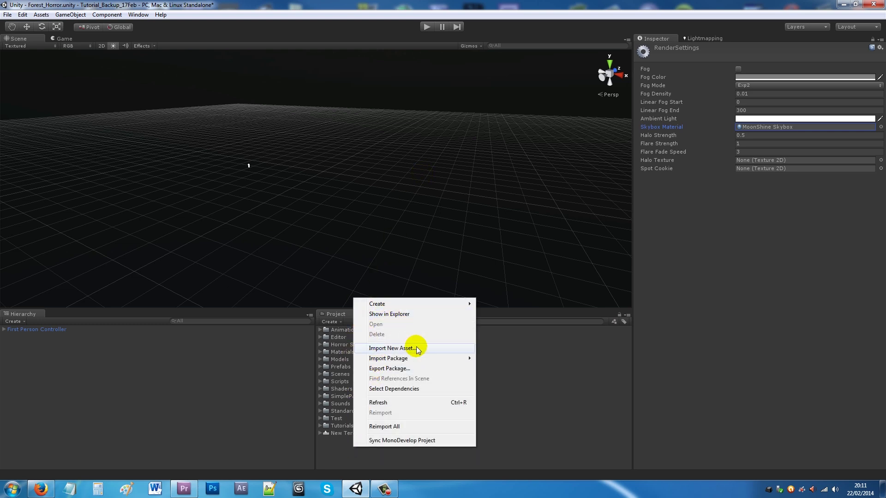
mouse_move(390, 358)
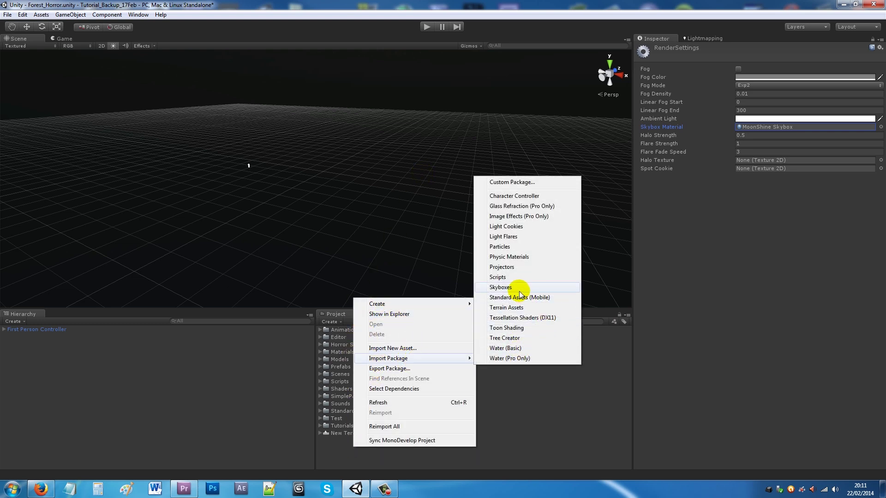
click(340, 459)
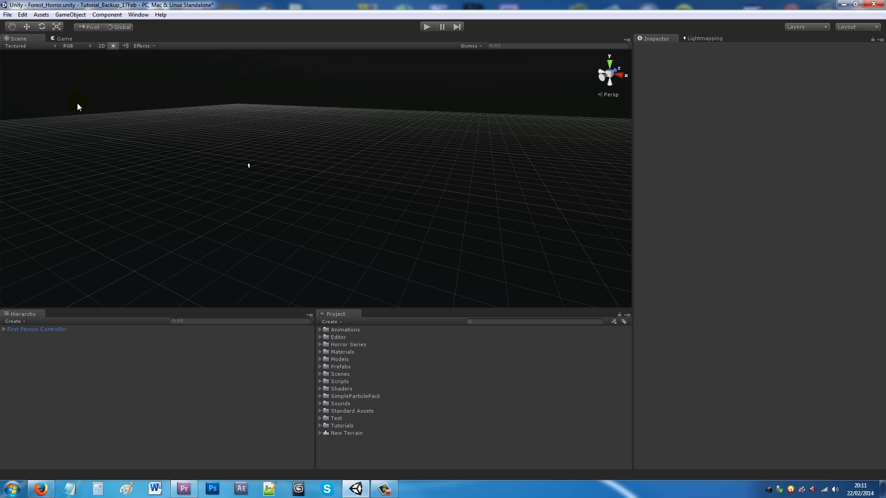
Create a new terrain object in the scene.
click(70, 14)
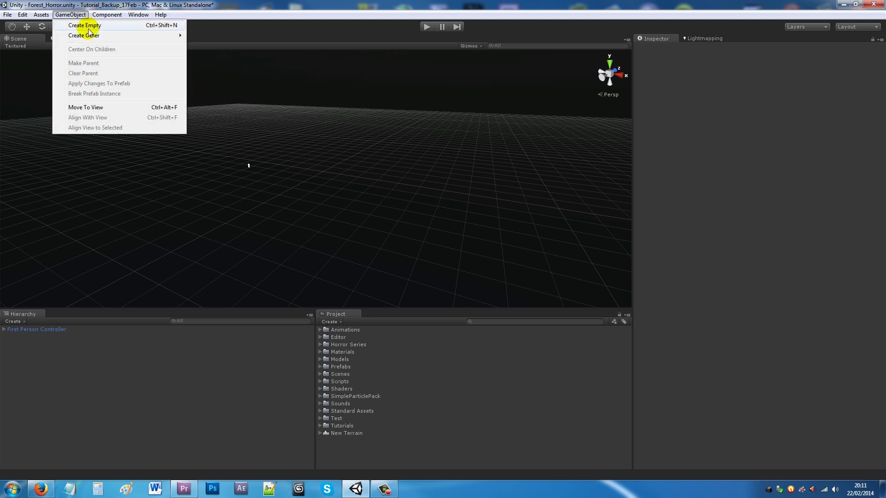
mouse_move(181, 17)
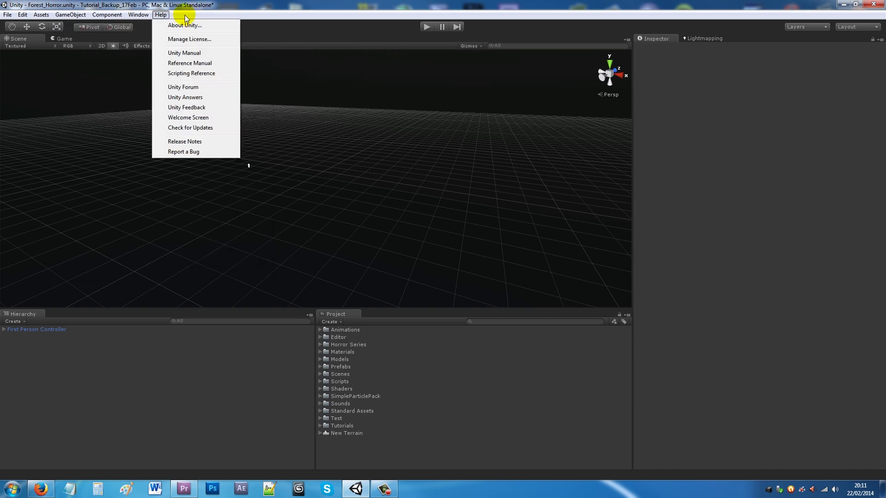
mouse_move(70, 15)
mouse_move(78, 35)
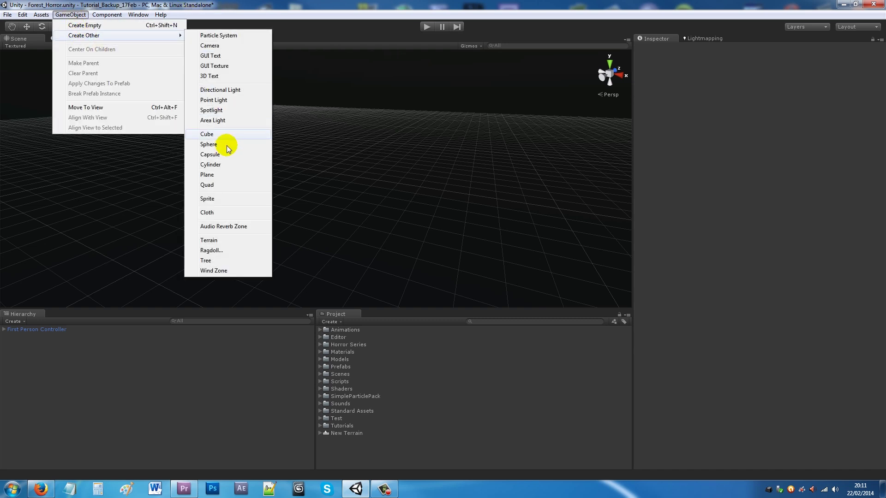
click(220, 240)
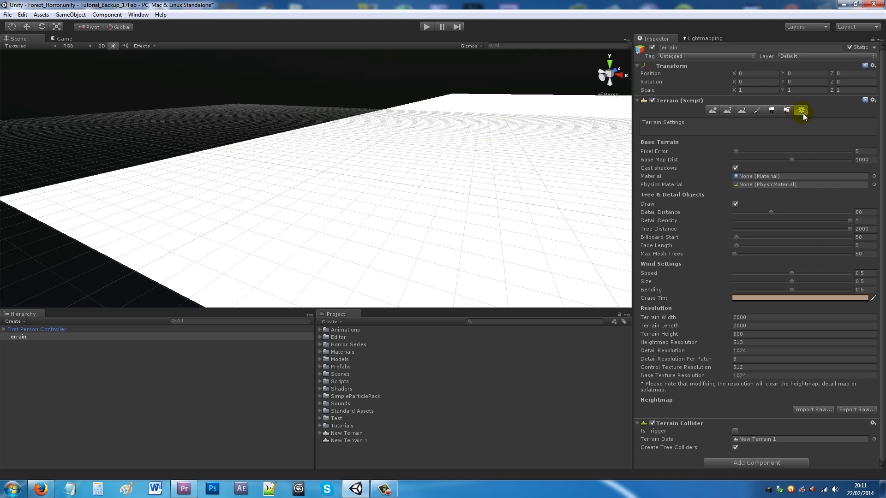
Set both the terrain width and the terrain length to 200 in the terrain's resolution settings.
click(713, 110)
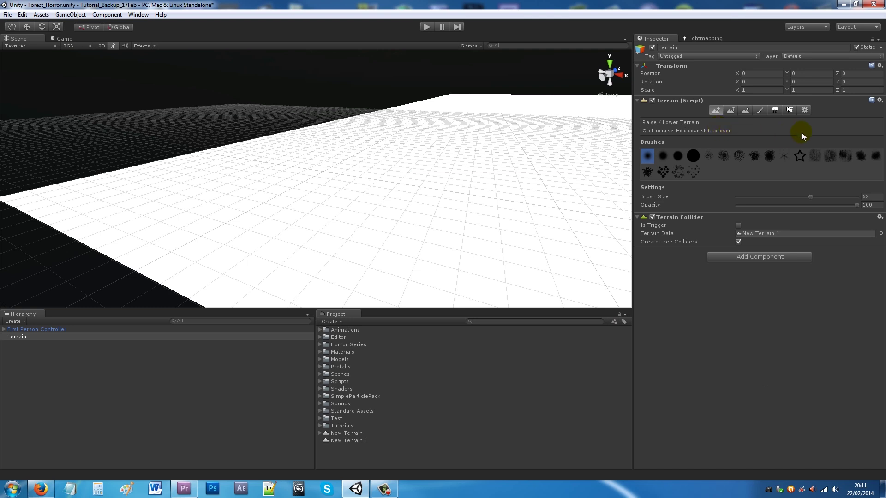
click(805, 110)
click(764, 318)
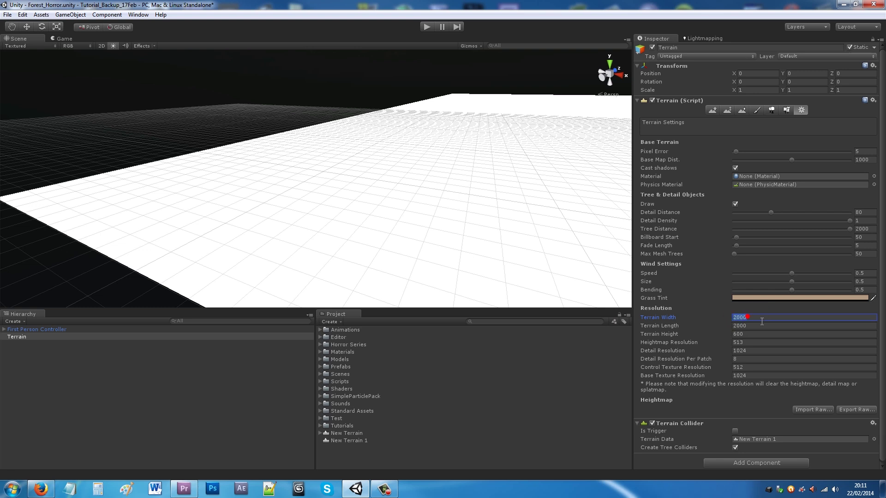
click(761, 321)
key(BackSpace)
key(Tab)
key(BackSpace)
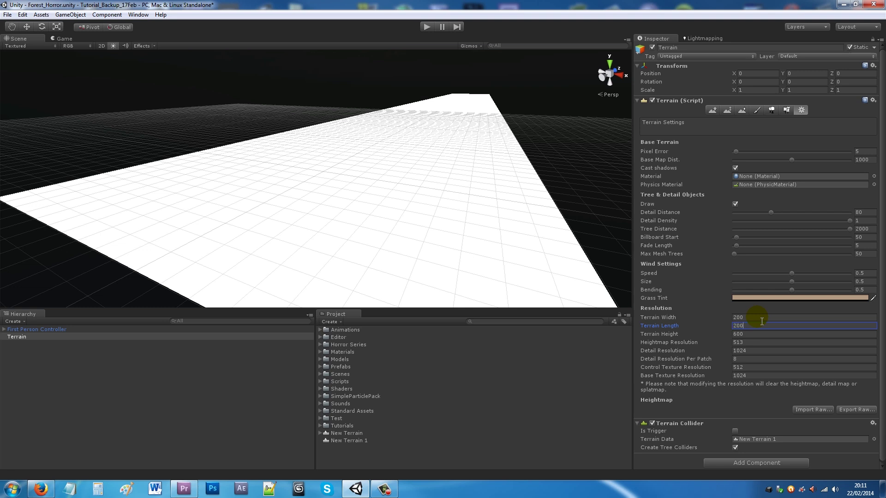
key(Tab)
Lower the terrain's wind speed, size and bending to their minimum values.
middle_drag(328, 181, 297, 139)
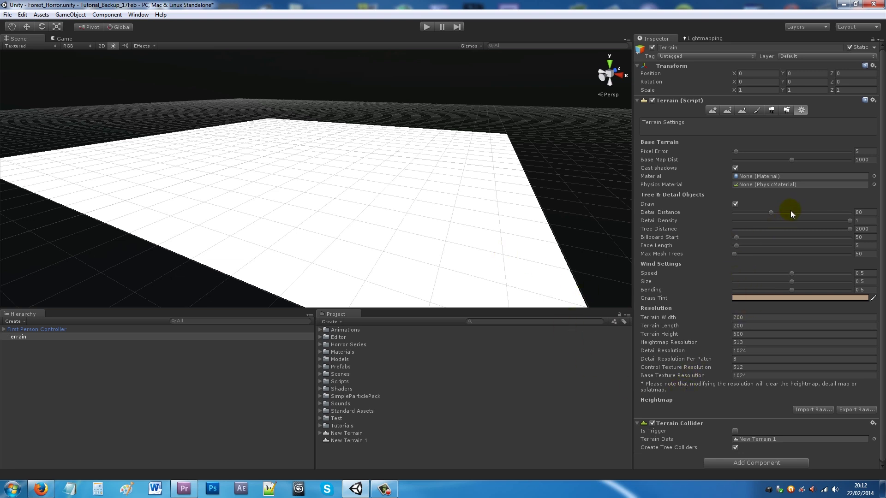
drag(794, 272, 733, 275)
drag(795, 283, 713, 285)
drag(796, 288, 730, 291)
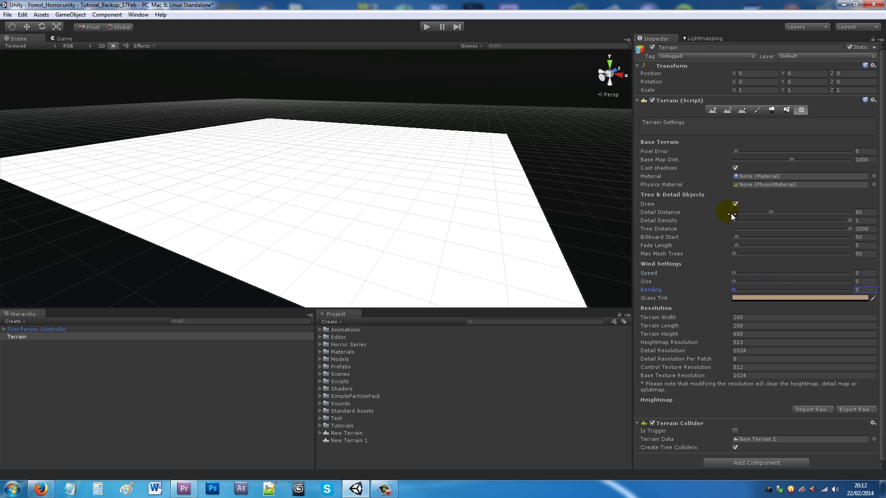
Start adding a terrain paint texture and assign stone_tiled2 as its texture, searching the assets for "stone".
click(712, 111)
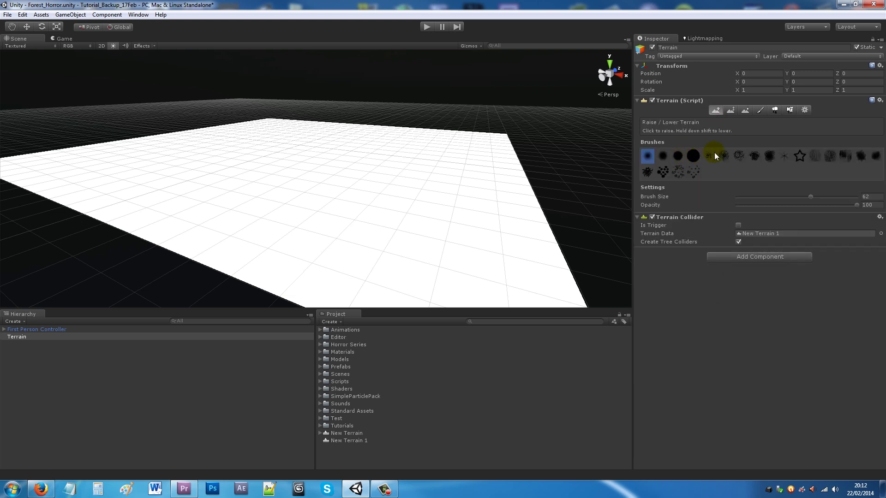
click(744, 110)
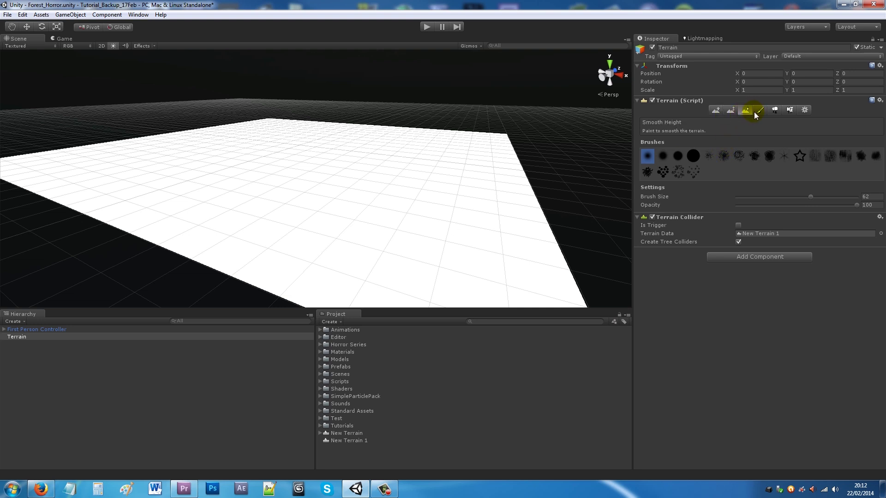
click(760, 112)
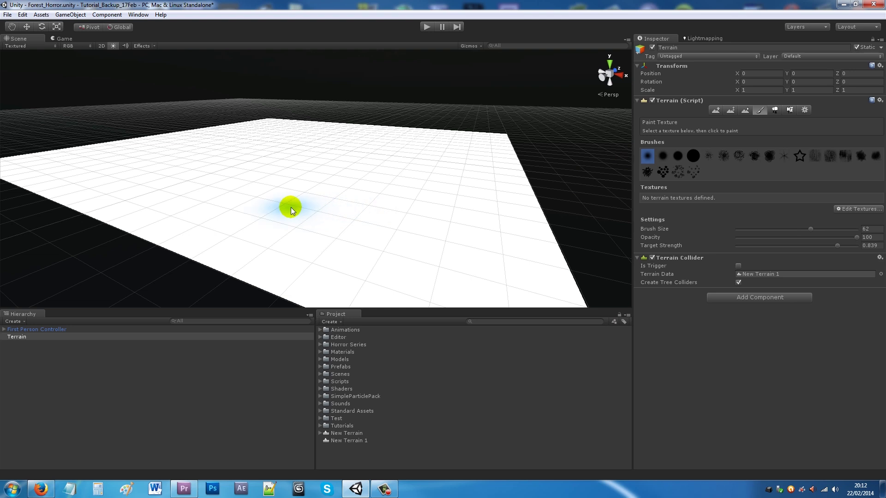
click(858, 209)
click(850, 214)
click(360, 221)
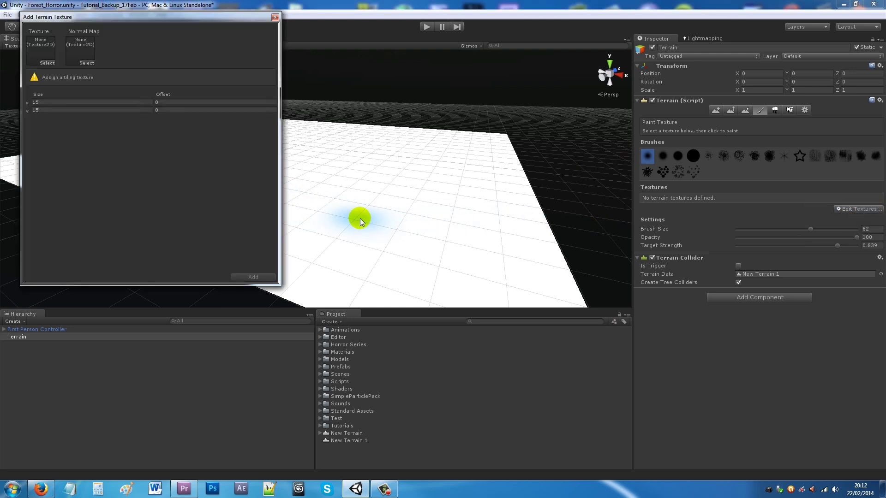
click(47, 68)
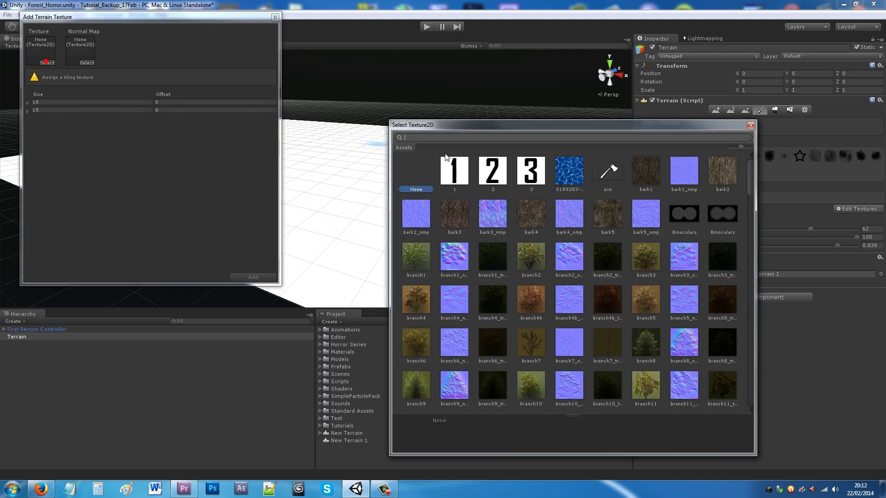
click(458, 140)
text(st)
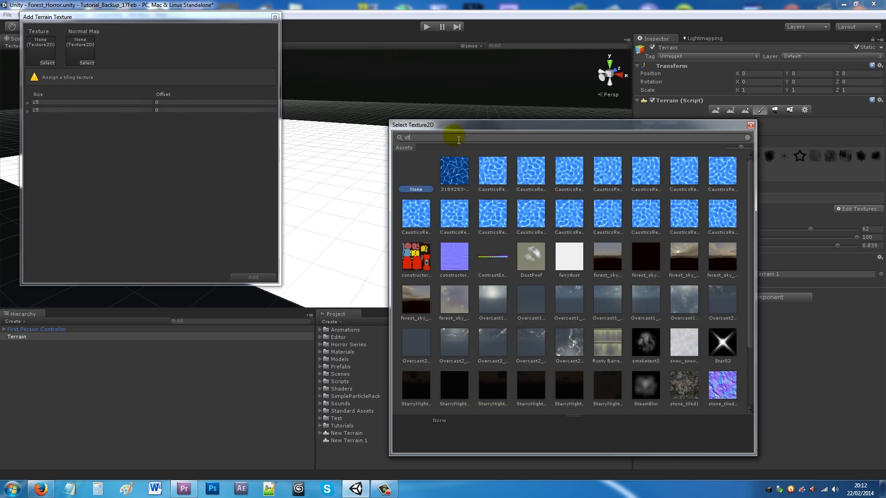
text(one)
click(520, 181)
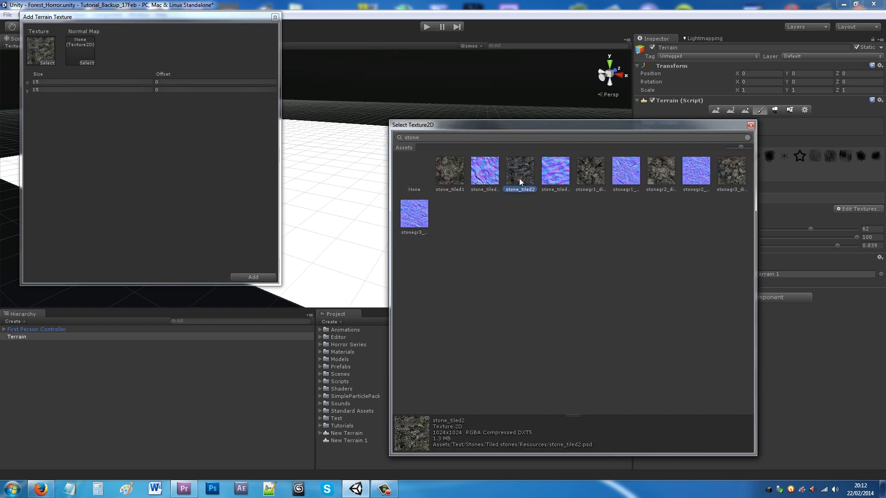
click(520, 182)
Assign the normal map matching stone_tiled2 to the new terrain texture and add it to the terrain.
click(87, 63)
click(483, 137)
text(stone)
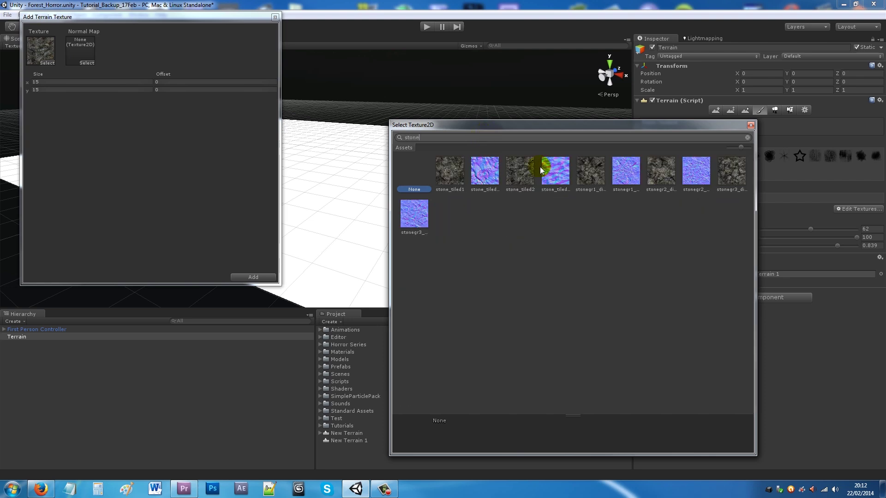
double_click(556, 170)
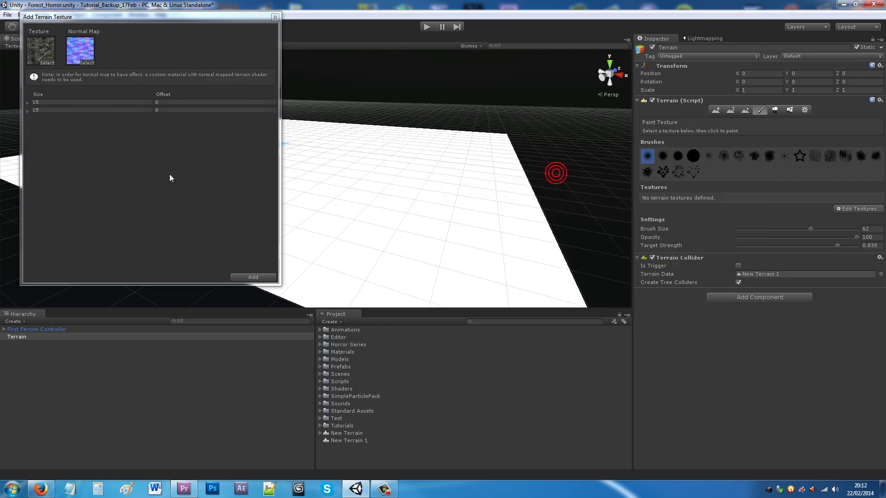
click(253, 277)
Add grass 1024 as a second terrain texture, searching for "grass", and make it the active paint texture.
mouse_move(357, 198)
alt+mouse_down()
mouse_move(281, 243)
mouse_move(324, 227)
alt+mouse_up()
scroll(300, 223, up, 5)
mouse_move(301, 223)
right_down()
mouse_move(313, 245)
mouse_move(262, 257)
mouse_move(287, 263)
mouse_move(284, 214)
right_up()
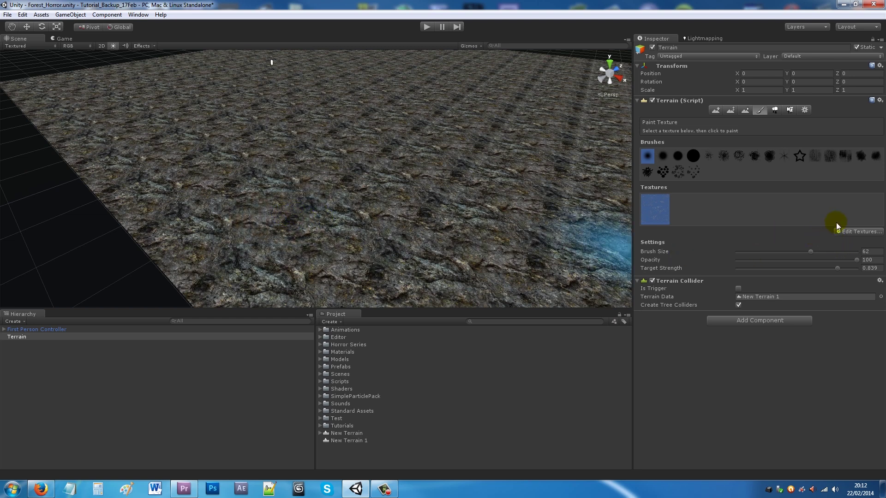
click(849, 230)
click(849, 235)
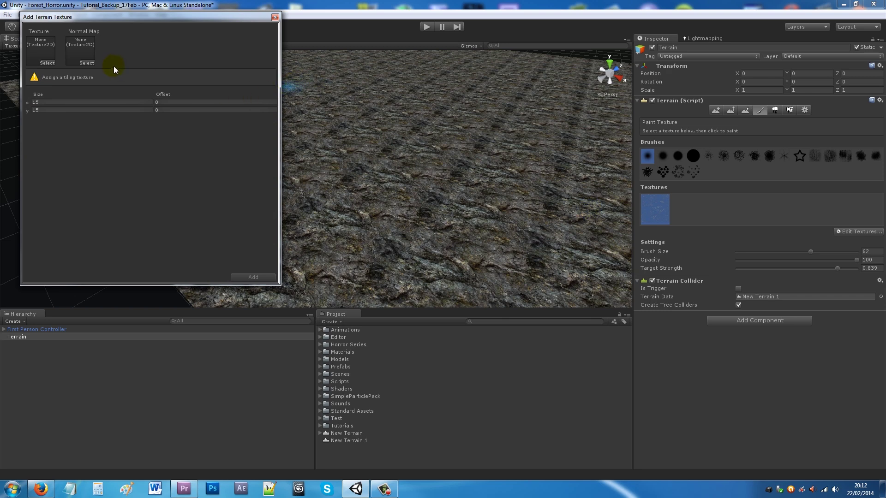
click(48, 63)
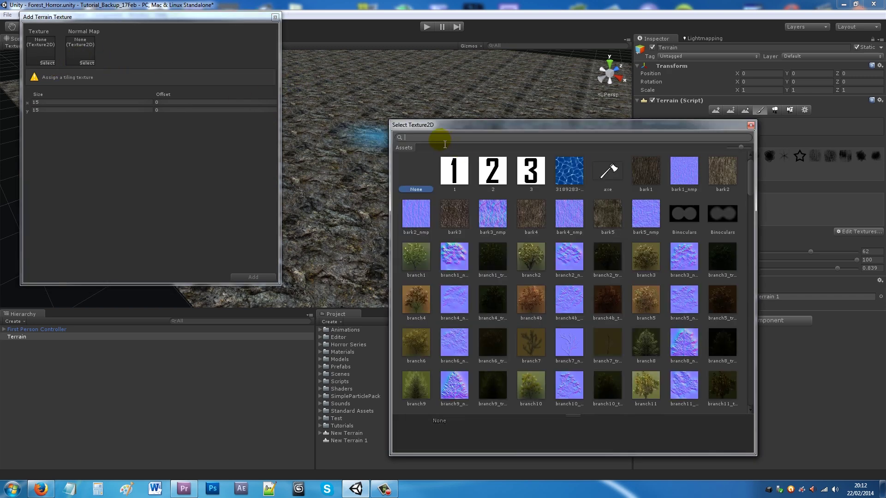
text(grass)
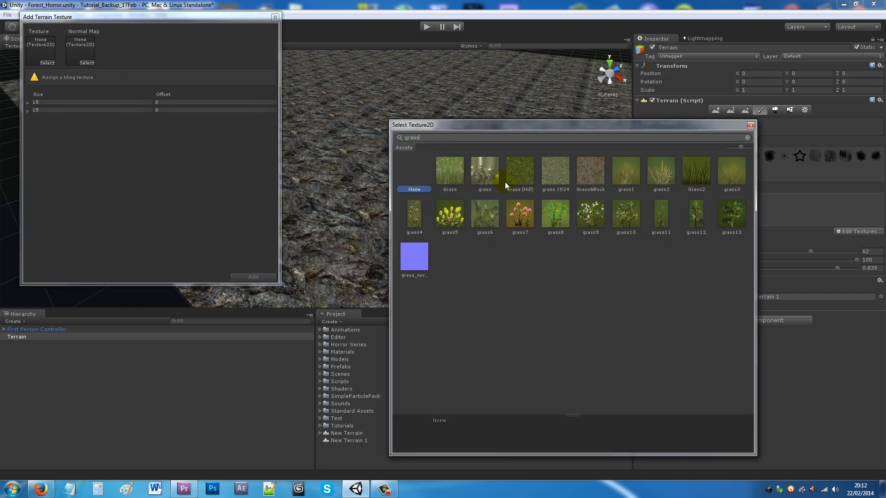
click(458, 174)
double_click(544, 186)
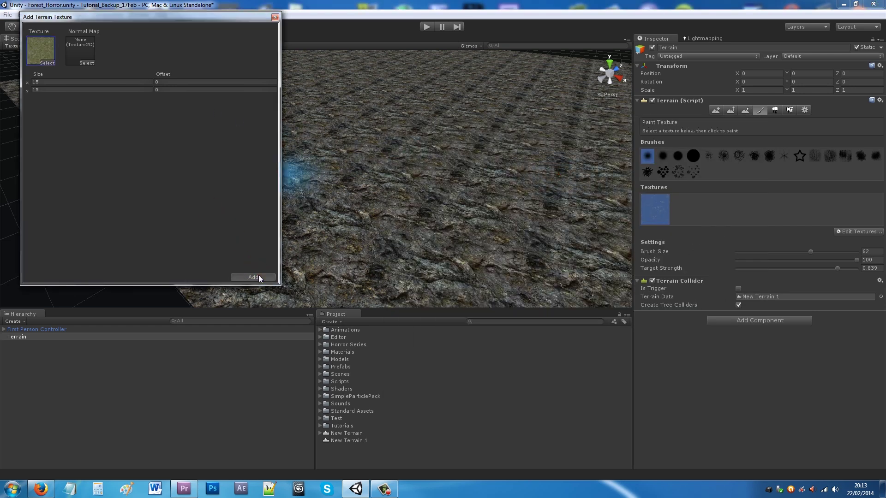
click(253, 277)
click(690, 220)
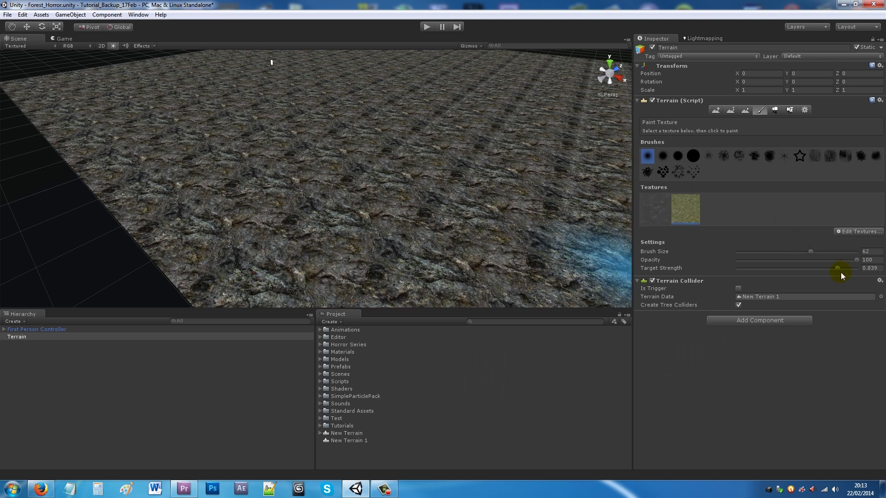
Try painting grass over the stone ground at a target strength of 0.443, and undo the stroke.
drag(834, 267, 795, 269)
mouse_move(275, 176)
mouse_down()
mouse_move(201, 211)
mouse_move(134, 191)
mouse_move(254, 145)
mouse_move(85, 160)
mouse_move(242, 121)
mouse_move(242, 162)
mouse_up()
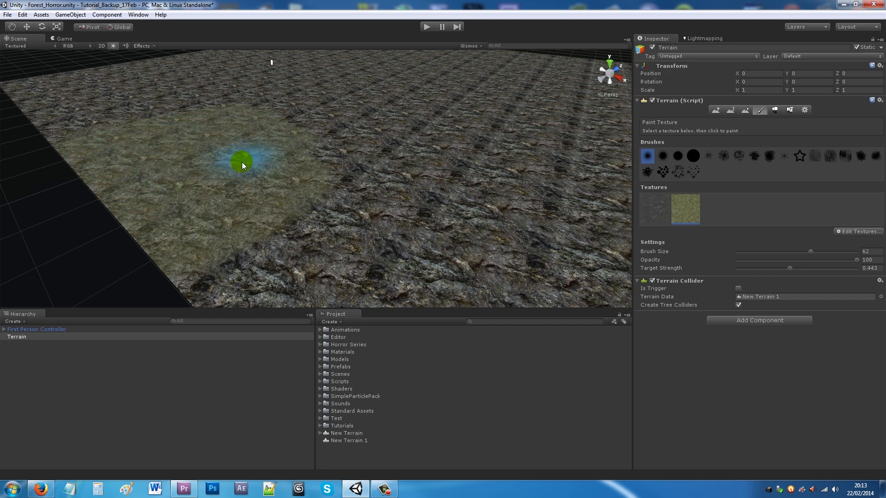
key(ctrl+z)
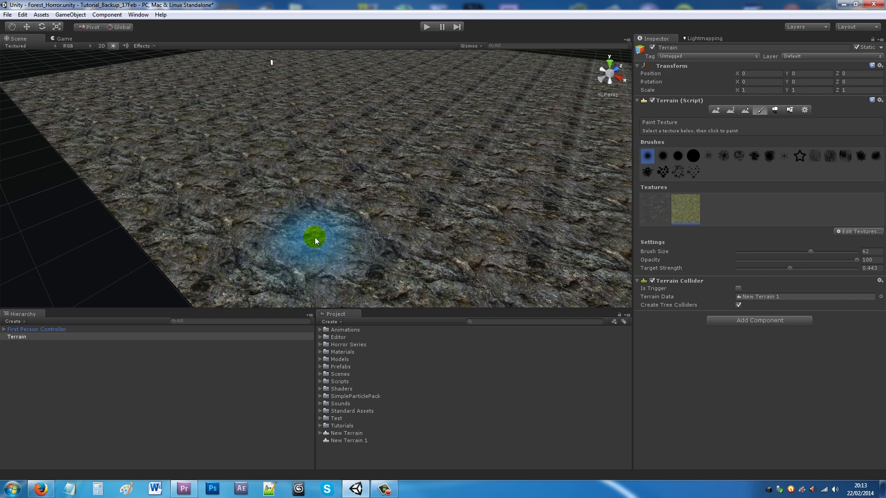
Raise the target strength to 0.877 and paint a grass patch along the terrain's near edge.
drag(794, 268, 842, 269)
mouse_move(277, 199)
mouse_down()
mouse_move(149, 227)
mouse_move(166, 170)
mouse_move(168, 184)
mouse_up()
scroll(322, 247, up, 6)
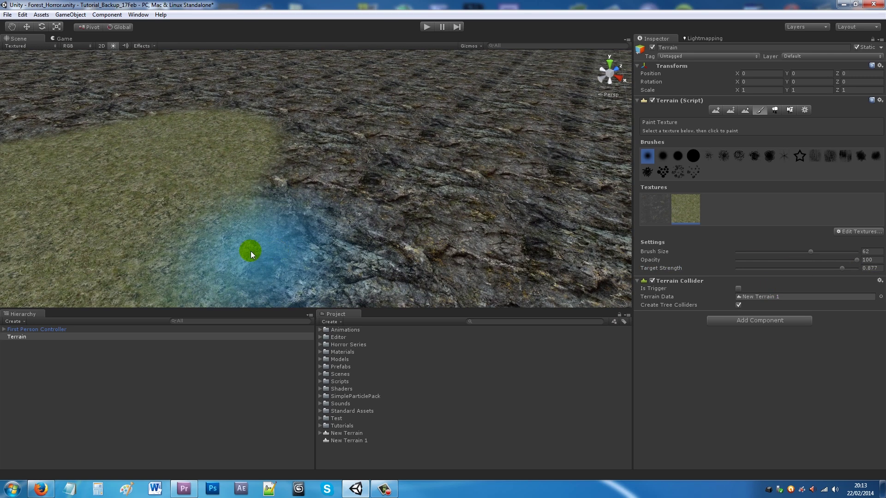
middle_drag(251, 251, 287, 225)
scroll(328, 242, down, 6)
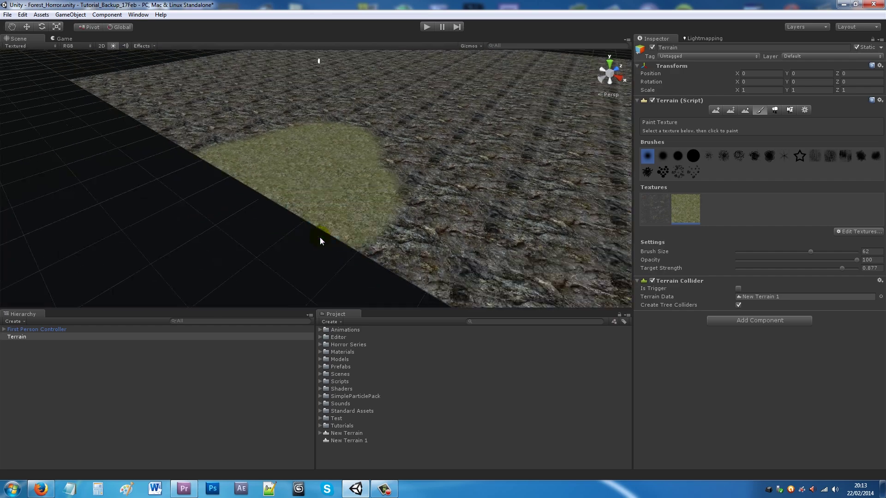
Raise the brush size to 100 and paint grass over all the remaining stone ground of the terrain.
alt+drag(356, 235, 346, 233)
scroll(358, 232, down, 3)
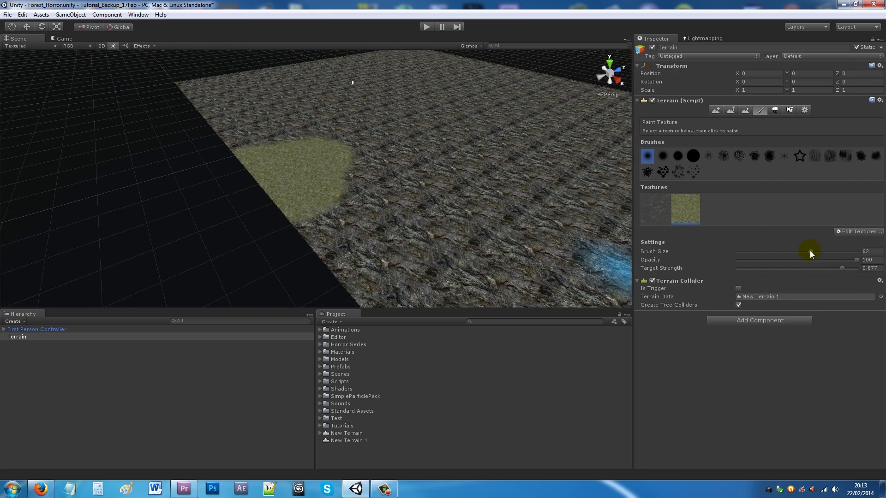
drag(808, 252, 864, 257)
scroll(267, 172, down, 4)
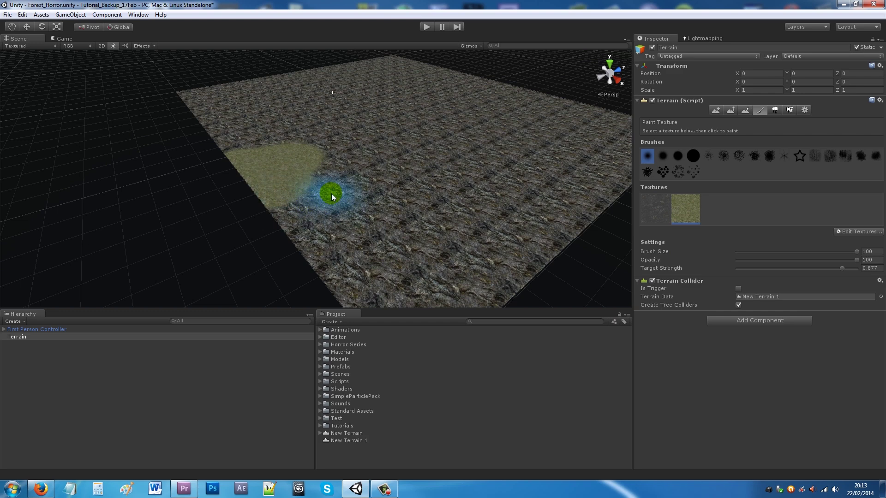
mouse_move(331, 192)
mouse_down()
mouse_move(339, 218)
mouse_move(408, 300)
mouse_move(627, 137)
mouse_move(588, 165)
mouse_move(550, 139)
mouse_move(586, 122)
mouse_up()
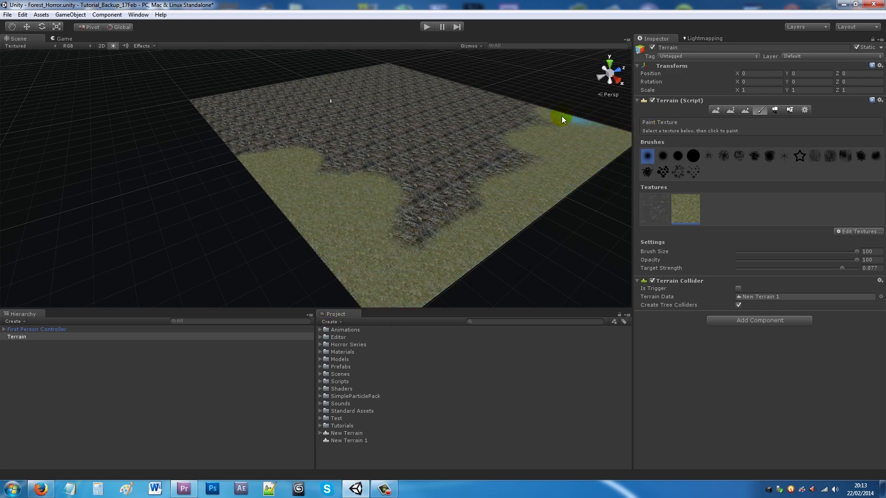
drag(437, 75, 477, 89)
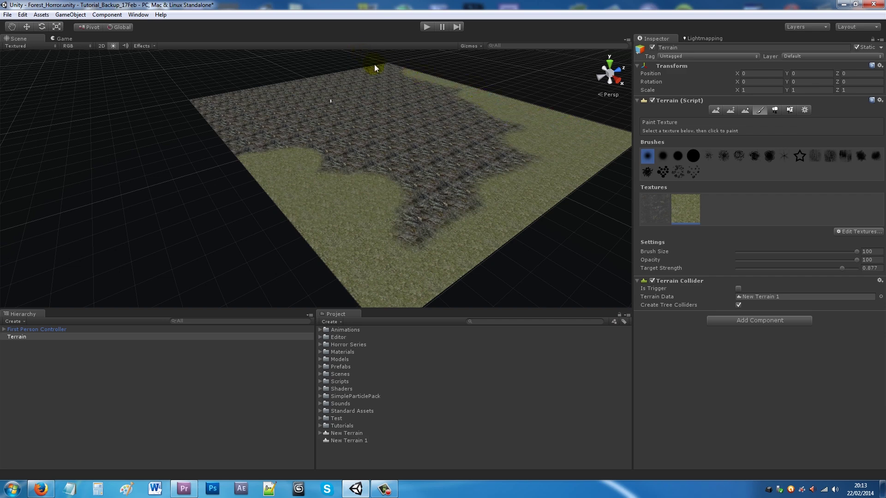
drag(388, 67, 355, 88)
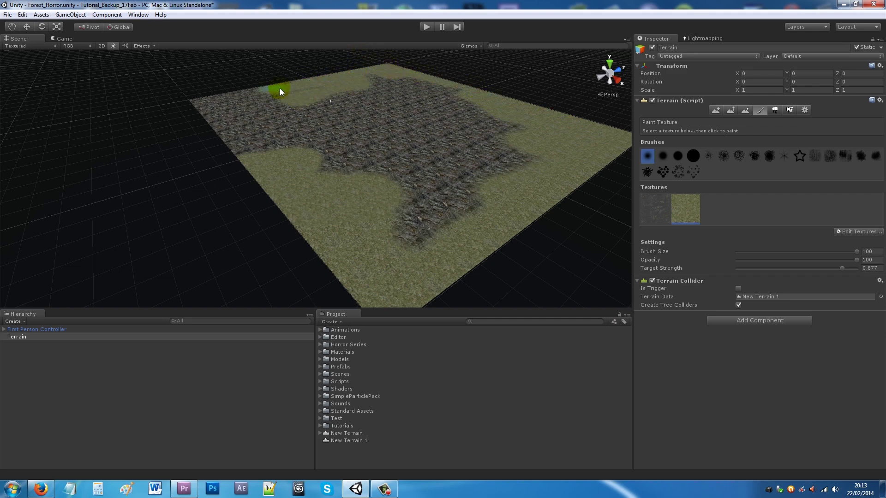
mouse_move(264, 99)
mouse_down()
mouse_move(193, 172)
mouse_move(221, 141)
mouse_up()
drag(289, 109, 387, 87)
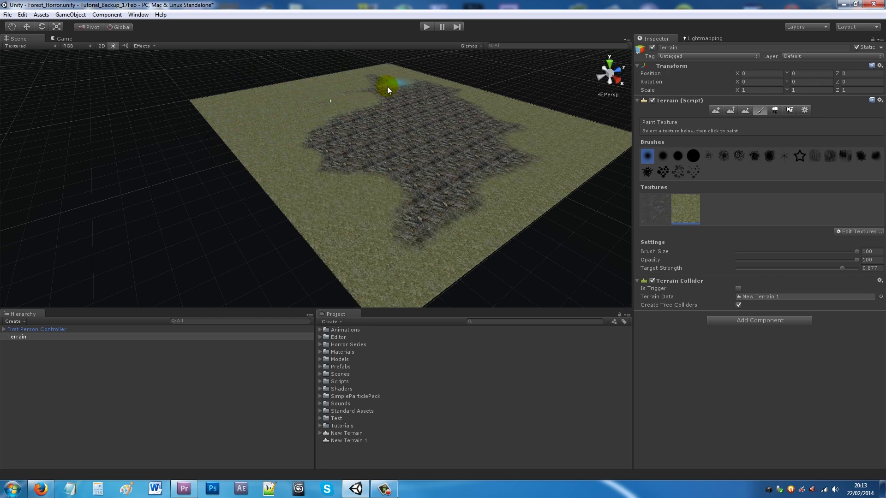
mouse_move(441, 110)
mouse_down()
mouse_move(494, 101)
mouse_move(467, 226)
mouse_move(400, 231)
mouse_move(450, 148)
mouse_move(346, 154)
mouse_move(314, 144)
mouse_up()
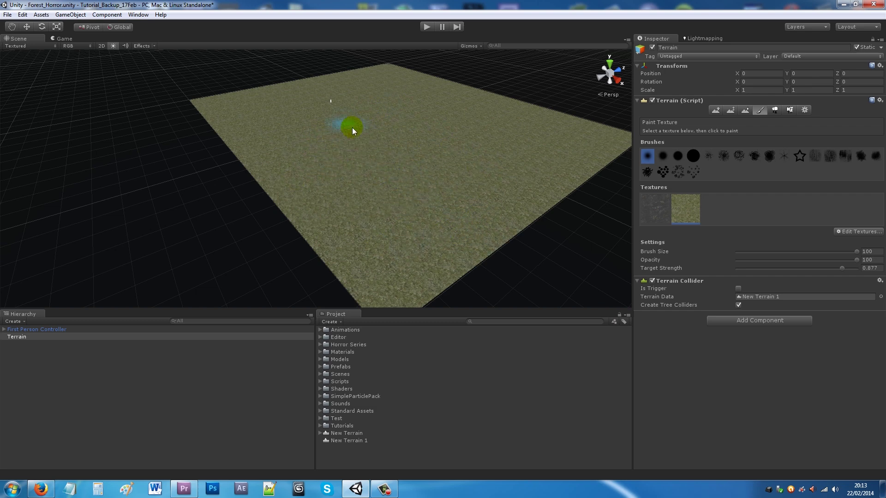
Make stone the active paint texture with opacity 100, try it on the grass, and undo the stroke.
scroll(392, 207, up, 6)
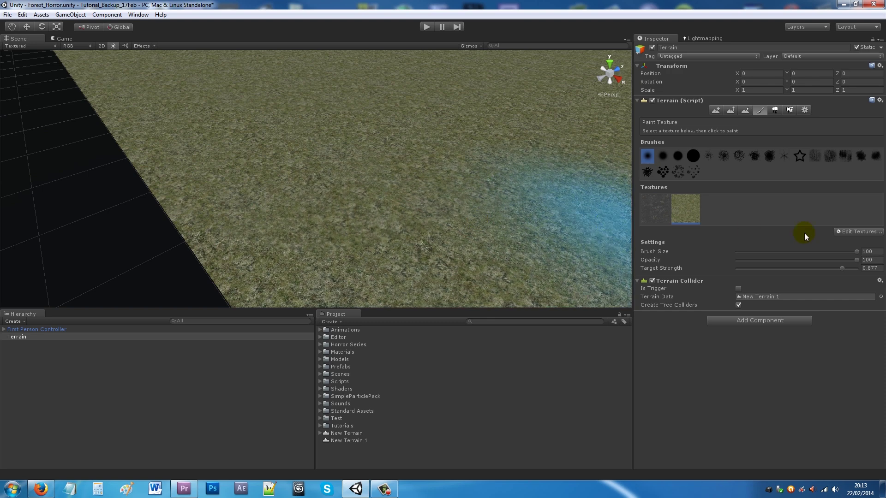
click(639, 209)
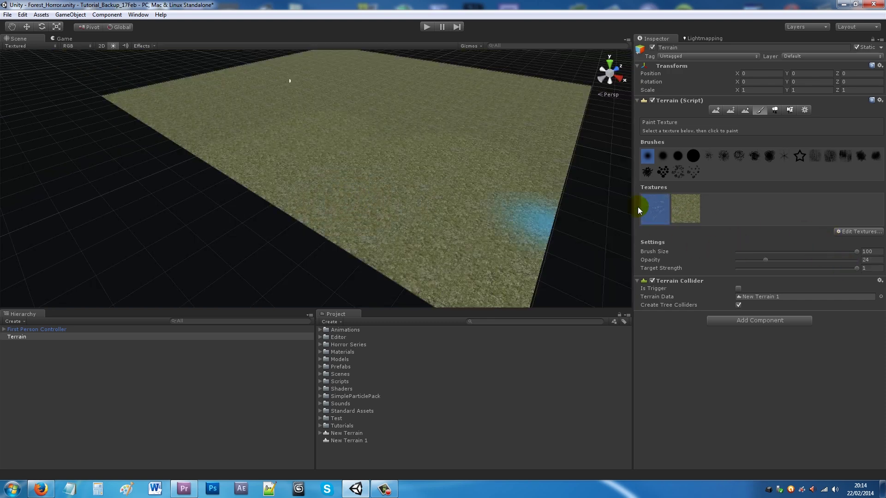
mouse_move(854, 267)
mouse_down()
mouse_move(775, 267)
mouse_move(856, 259)
mouse_up()
click(407, 204)
key(ctrl+z)
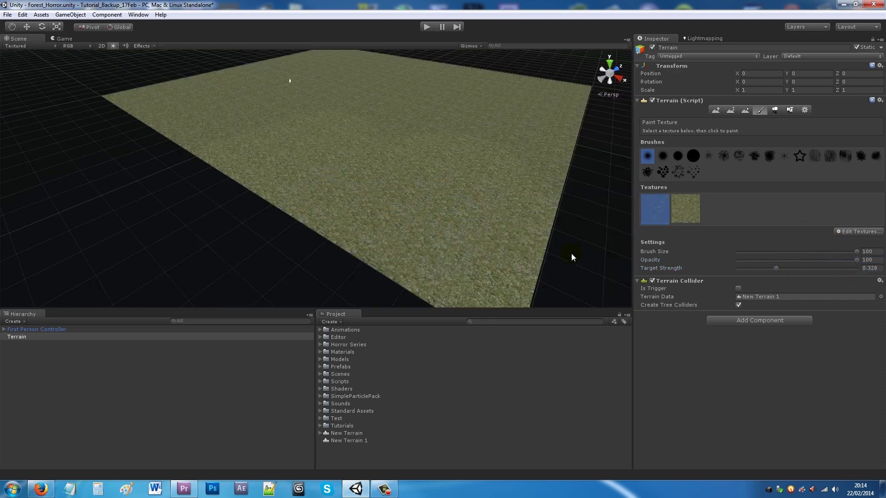
Blend faint stone patches into the grass at low target strength, finishing with brush size 60 and strength 0.205.
drag(784, 269, 749, 267)
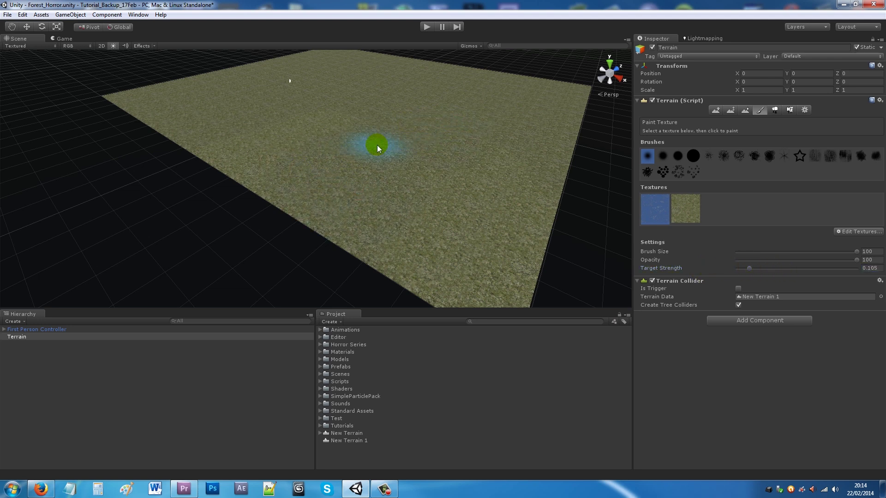
drag(749, 268, 767, 268)
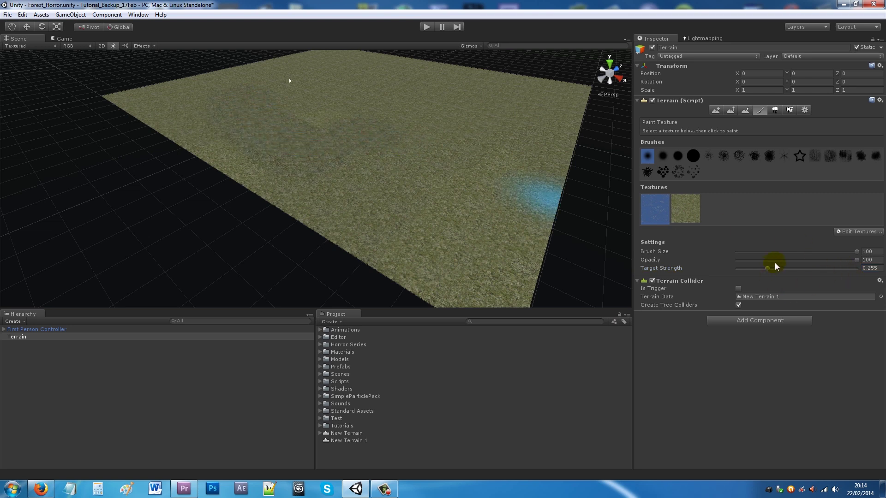
click(788, 252)
drag(772, 271, 765, 268)
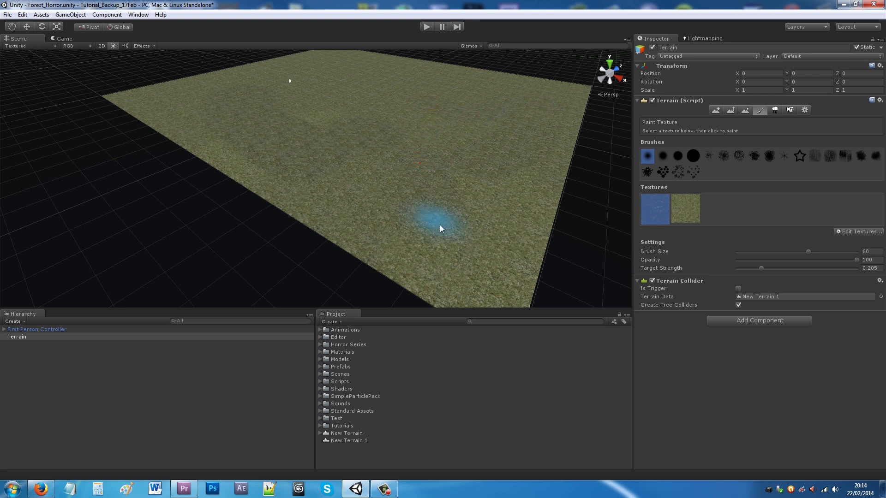
click(509, 217)
Brush the terrain's near corner with stone at target strength 0, and paint a solid stone patch there at strength 1.
drag(760, 268, 738, 268)
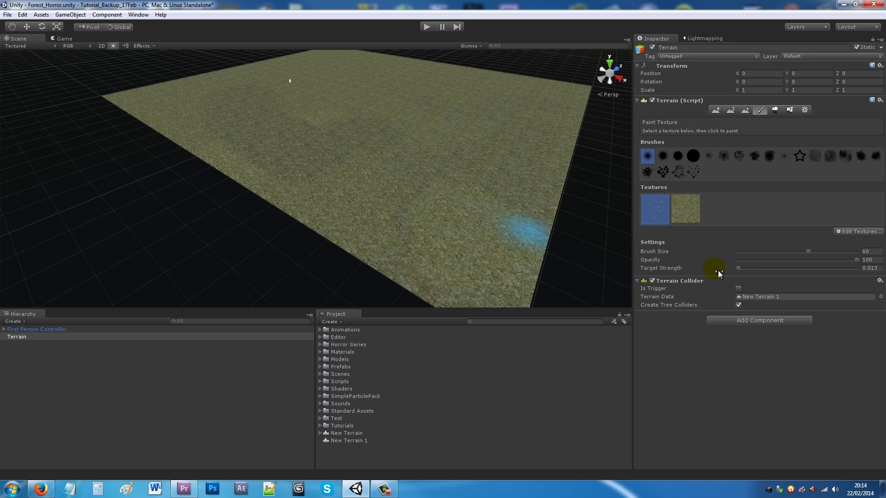
drag(738, 270, 736, 269)
click(484, 231)
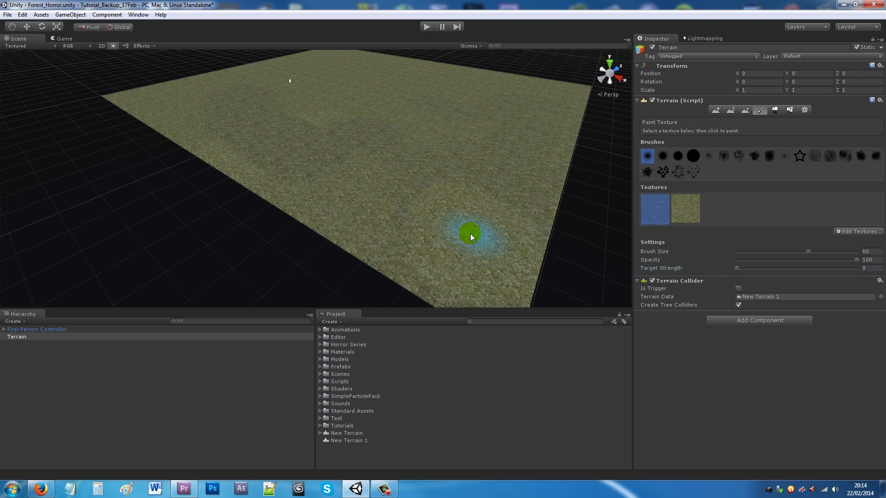
drag(736, 268, 857, 268)
mouse_move(469, 274)
mouse_down()
mouse_move(483, 239)
mouse_move(434, 252)
mouse_move(408, 245)
mouse_up()
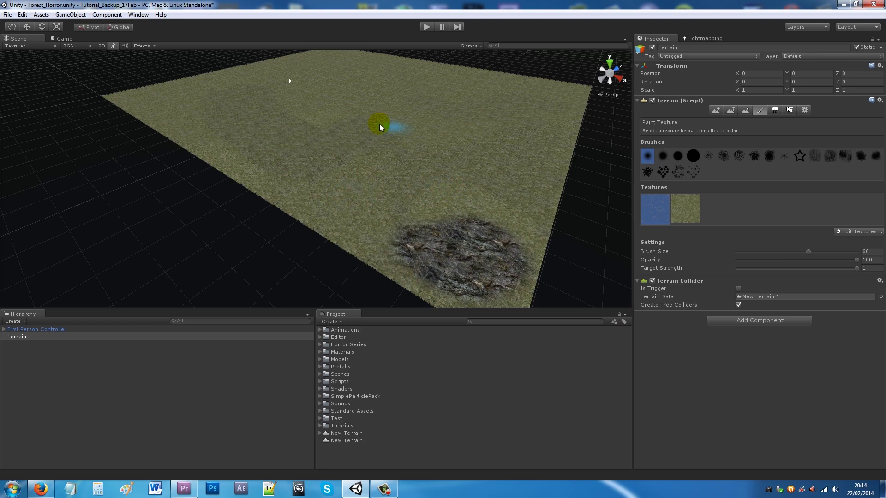
Switch the terrain to tree placement and add Tree1 as a tree type, searching for "tree".
mouse_move(487, 152)
middle_down()
mouse_move(411, 176)
mouse_move(382, 172)
middle_up()
scroll(353, 168, up, 10)
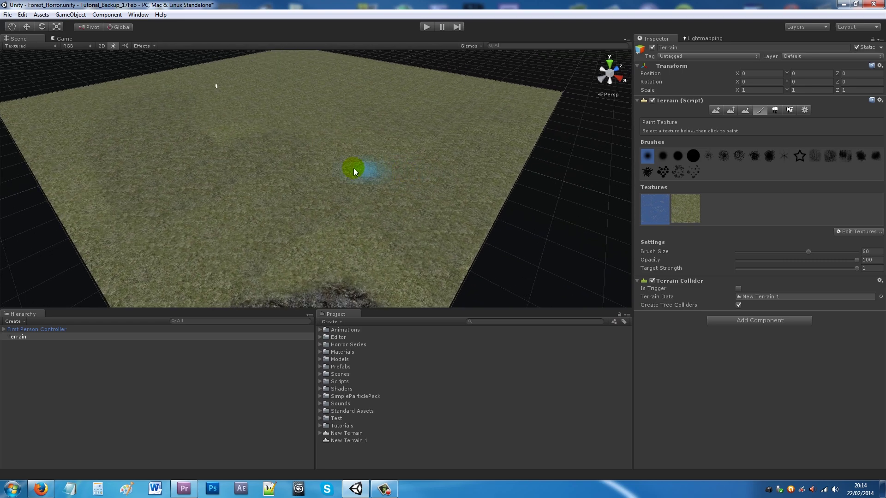
mouse_move(271, 178)
right_down()
mouse_move(218, 172)
mouse_move(352, 181)
right_up()
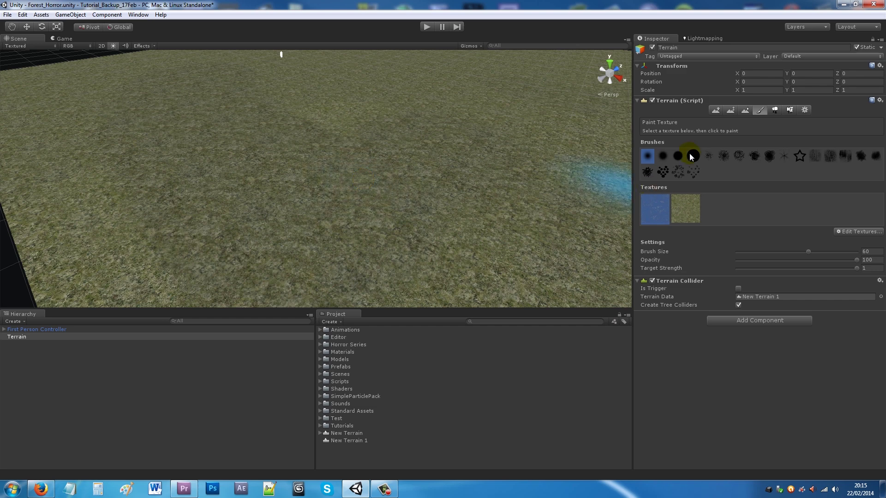
click(774, 110)
click(835, 170)
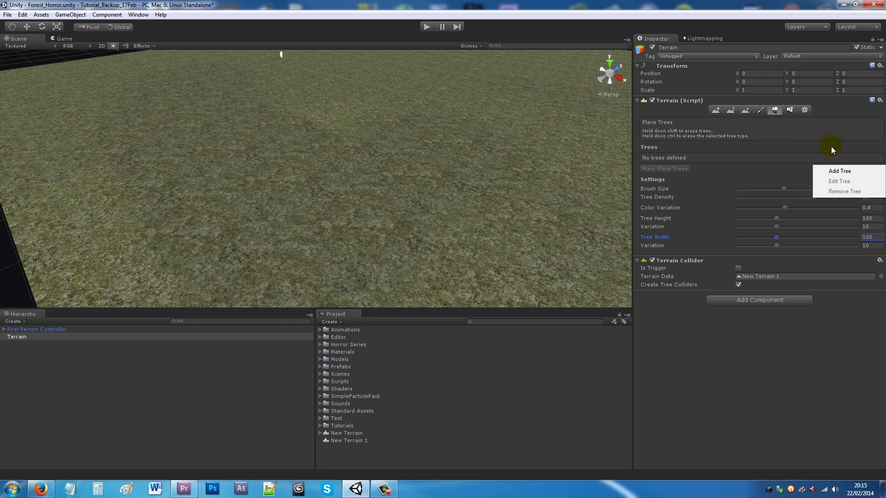
click(837, 171)
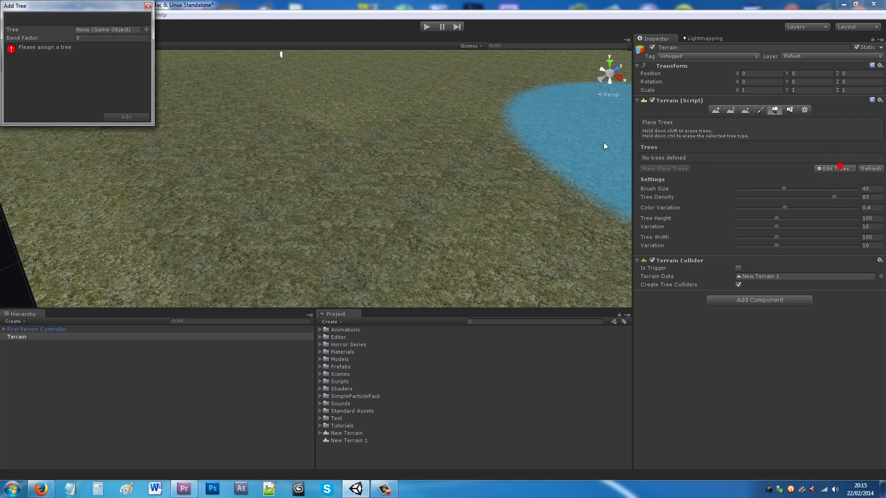
click(146, 30)
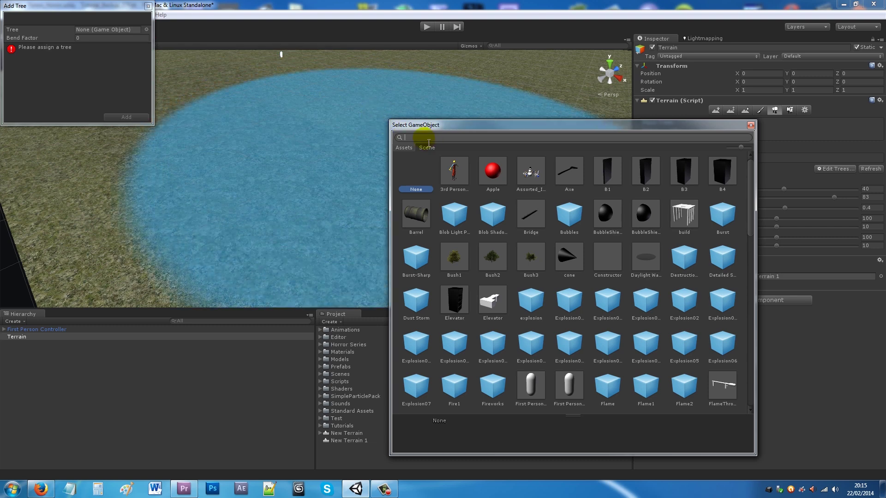
text(tree)
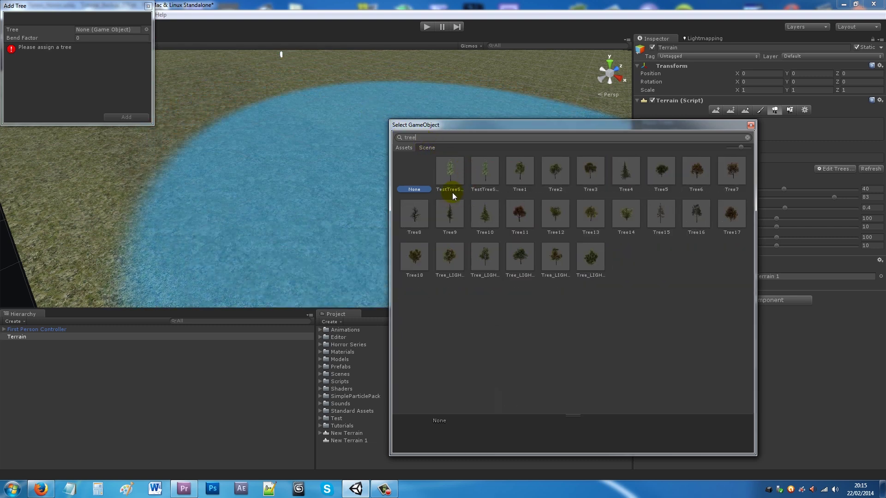
click(523, 181)
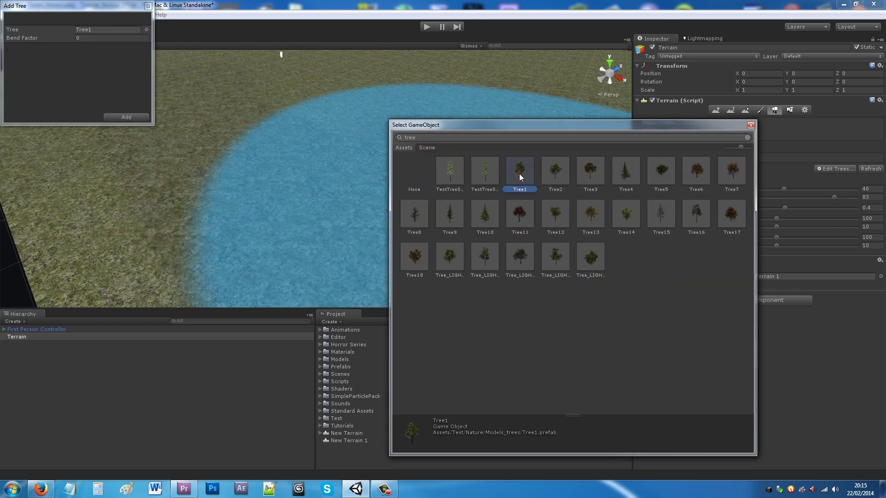
double_click(524, 181)
click(127, 118)
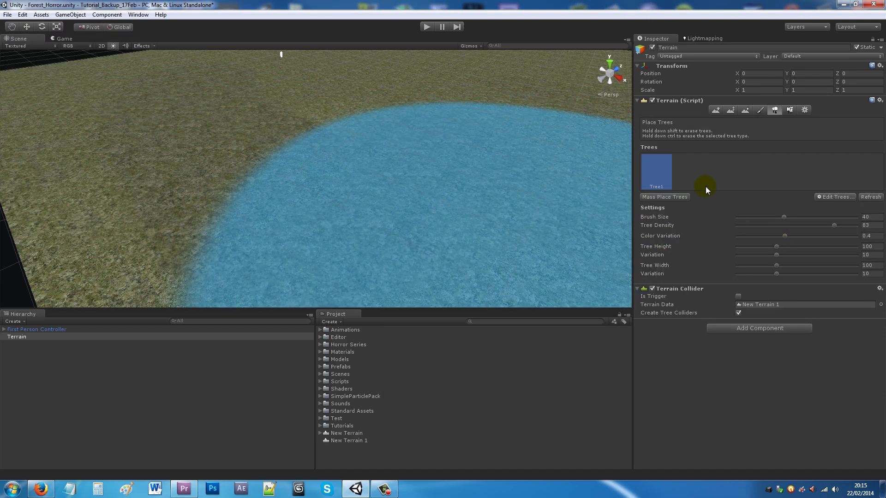
Add Tree2 as a second terrain tree type with bend factor 0, searching for "tree".
click(832, 197)
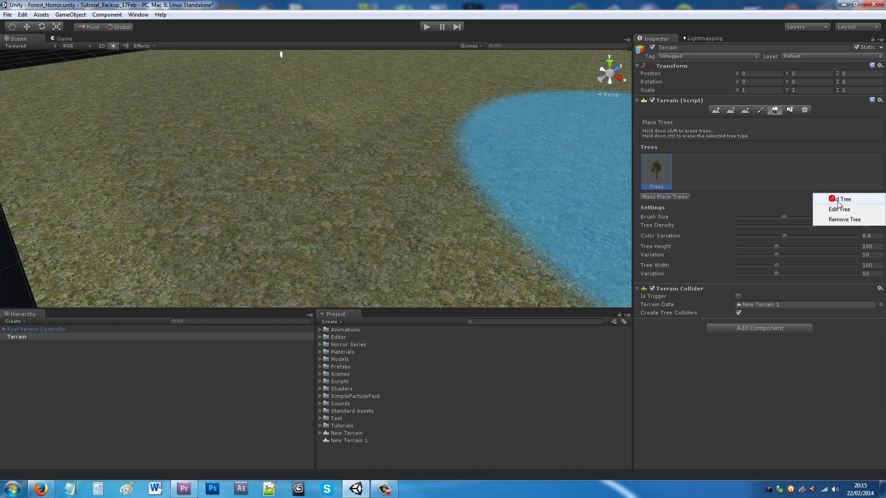
click(832, 199)
click(146, 30)
text(tree)
double_click(555, 173)
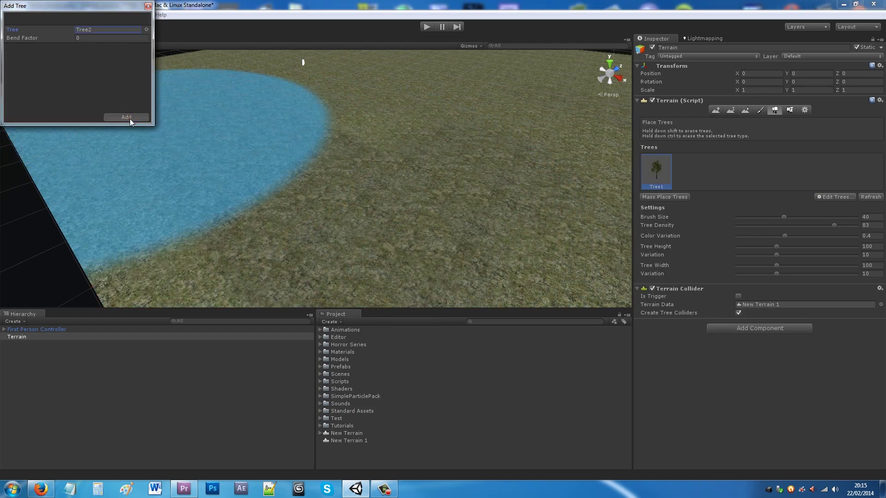
click(126, 116)
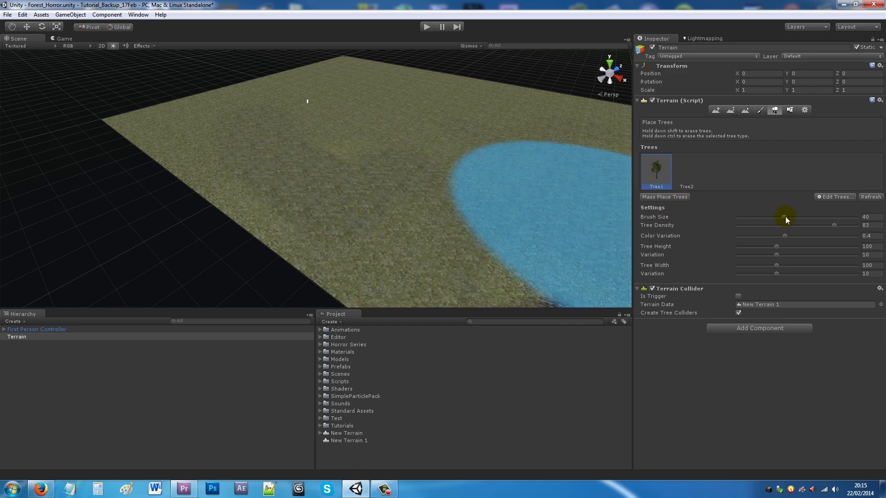
Set the tree density to 54 and spread Tree1 trees across the whole terrain with brush size 40.
drag(833, 225, 795, 226)
scroll(377, 178, down, 2)
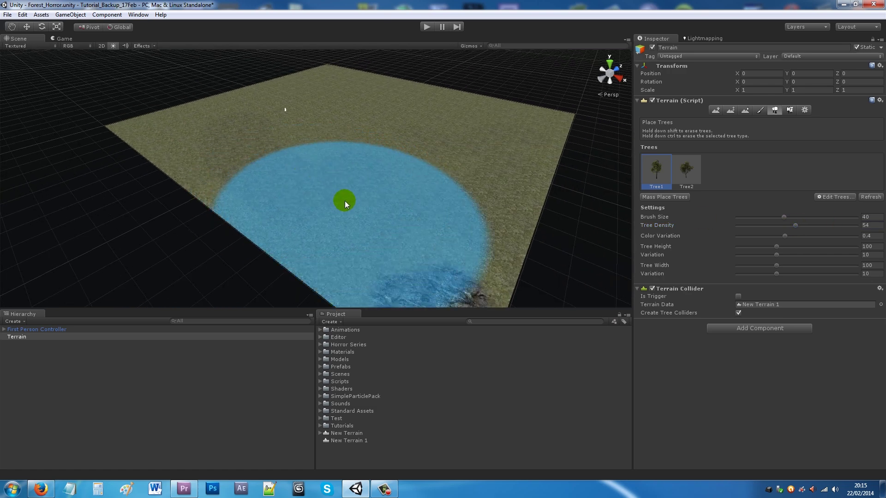
click(344, 200)
mouse_move(204, 135)
mouse_down()
mouse_move(366, 77)
mouse_move(477, 131)
mouse_move(478, 178)
mouse_move(375, 264)
mouse_move(240, 192)
mouse_move(299, 117)
mouse_move(377, 119)
mouse_move(301, 152)
mouse_move(127, 140)
mouse_move(289, 229)
mouse_move(491, 106)
mouse_move(341, 74)
mouse_move(416, 123)
mouse_move(489, 194)
mouse_up()
Make Tree2 the active tree, raise the tree density to 80, and place Tree2 trees among the existing ones across the terrain.
click(689, 176)
click(689, 176)
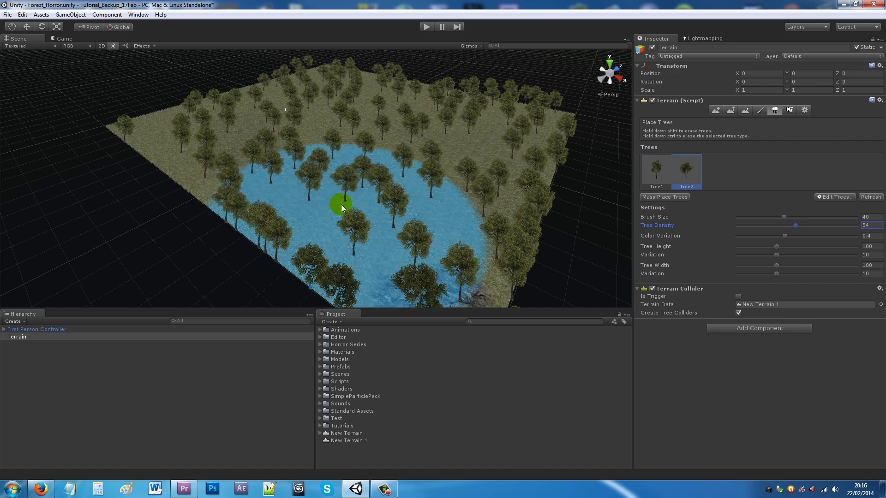
drag(794, 225, 800, 225)
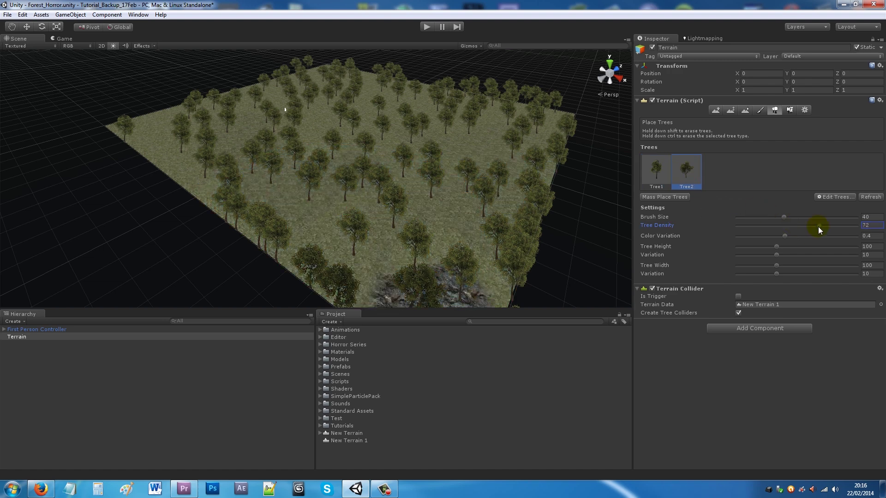
mouse_move(432, 219)
mouse_down()
mouse_move(286, 223)
mouse_move(235, 173)
mouse_move(248, 132)
mouse_move(355, 123)
mouse_move(348, 98)
mouse_move(311, 87)
mouse_up()
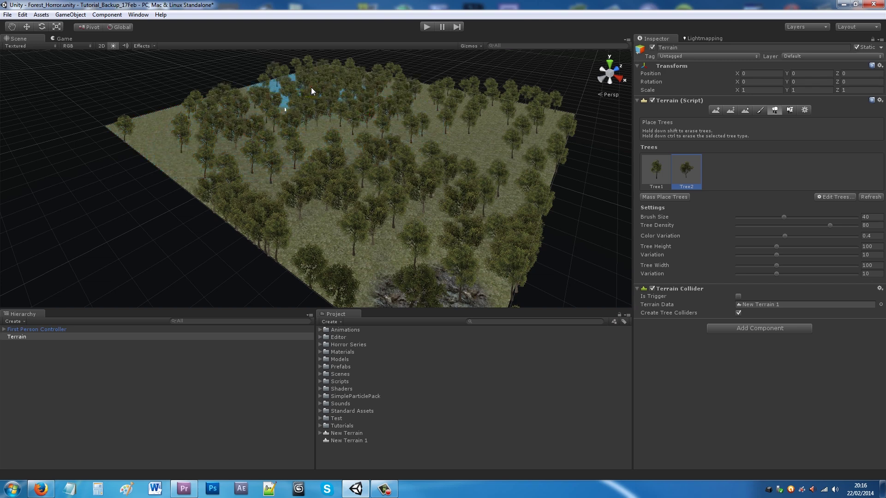
click(328, 145)
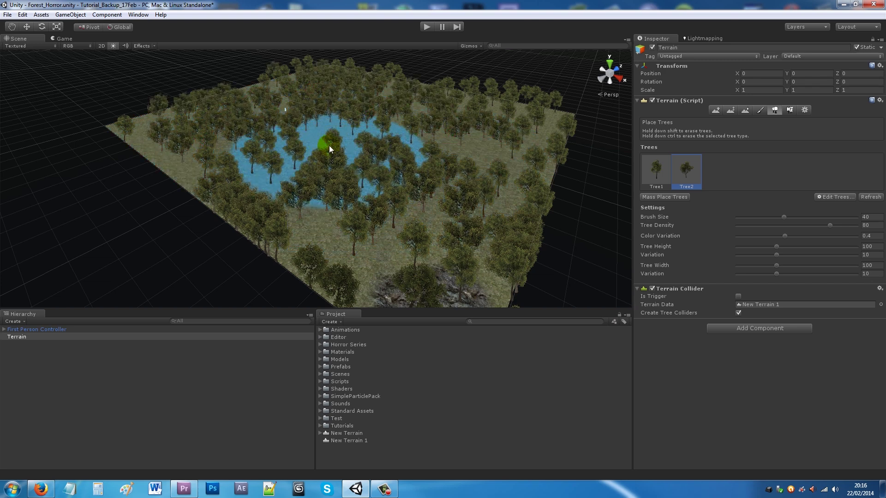
mouse_move(382, 248)
mouse_down()
mouse_move(425, 223)
mouse_move(470, 141)
mouse_up()
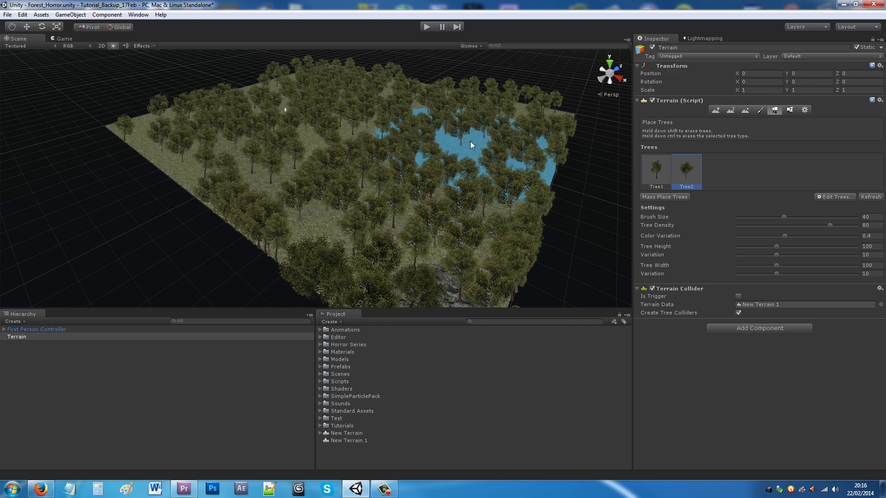
Switch back to Tree1, fill sparse areas with more trees, and lower the tree density to 27 for the last patch.
click(655, 171)
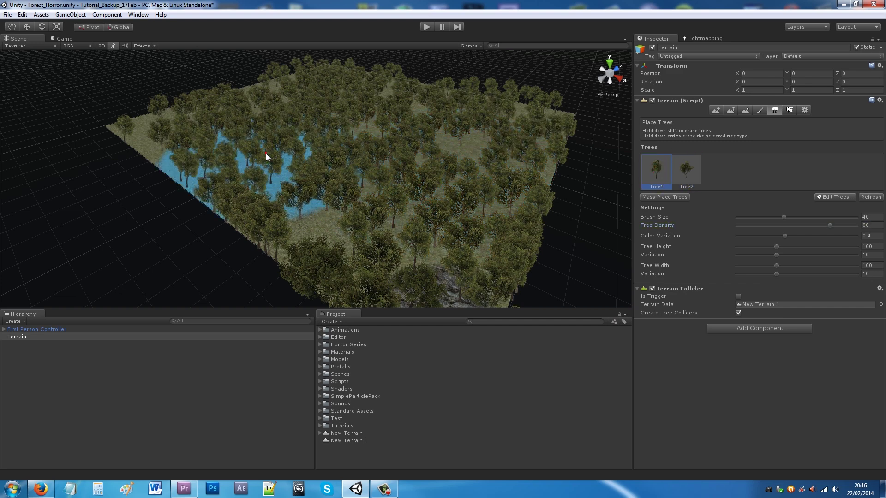
drag(784, 225, 759, 225)
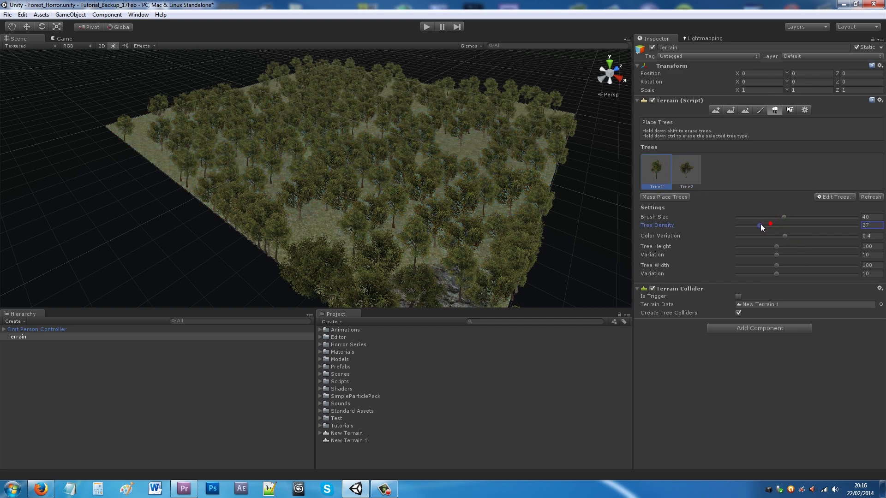
drag(471, 166, 466, 154)
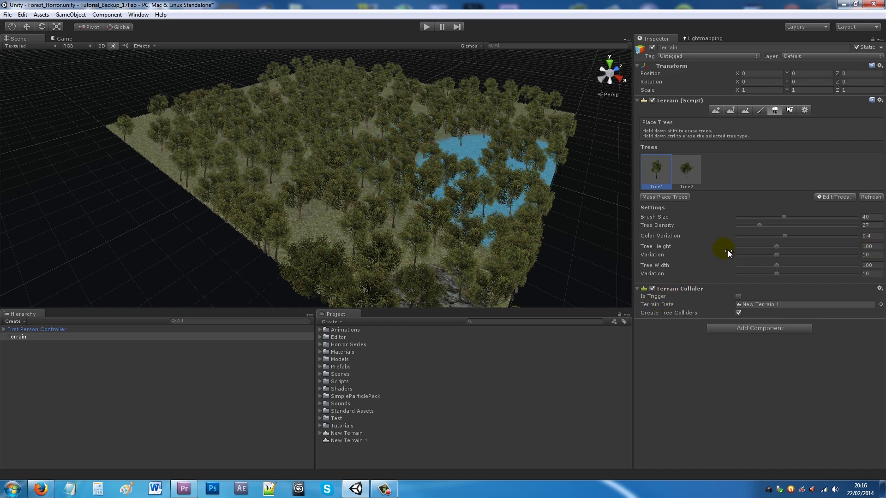
Add Bush1 as a third terrain tree type with bend factor 0, searching for "bush".
scroll(367, 187, up, 5)
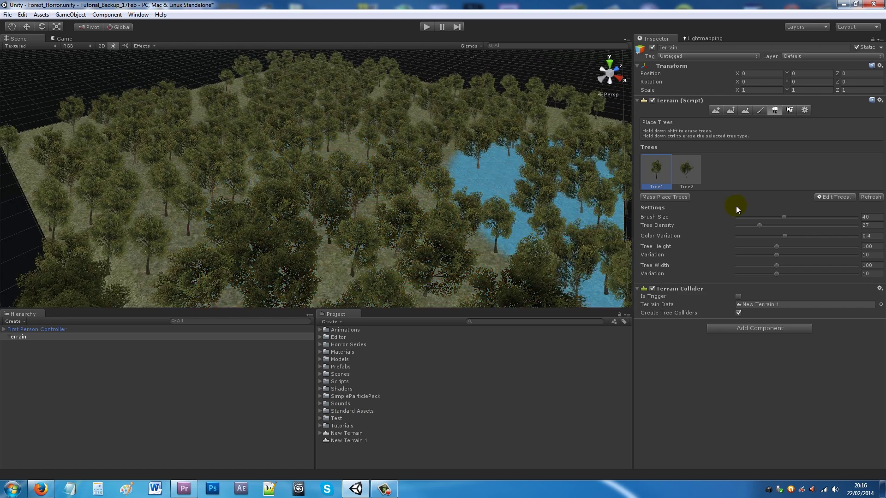
click(826, 197)
click(831, 198)
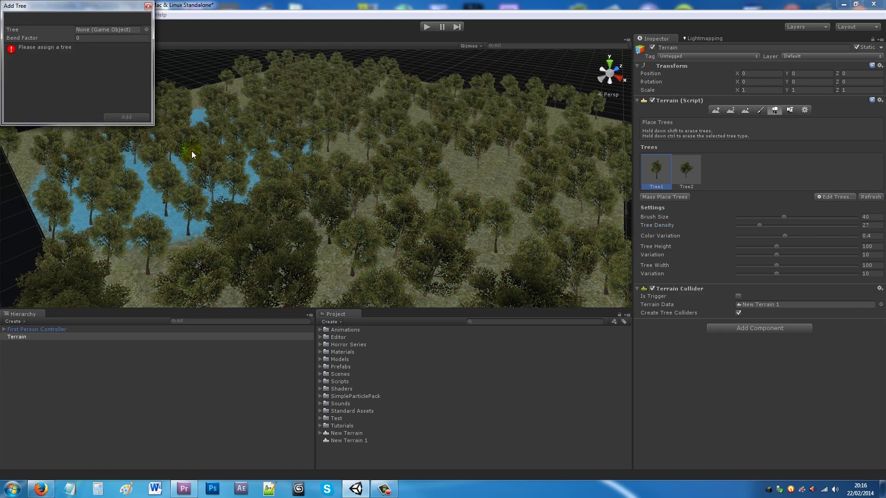
click(145, 29)
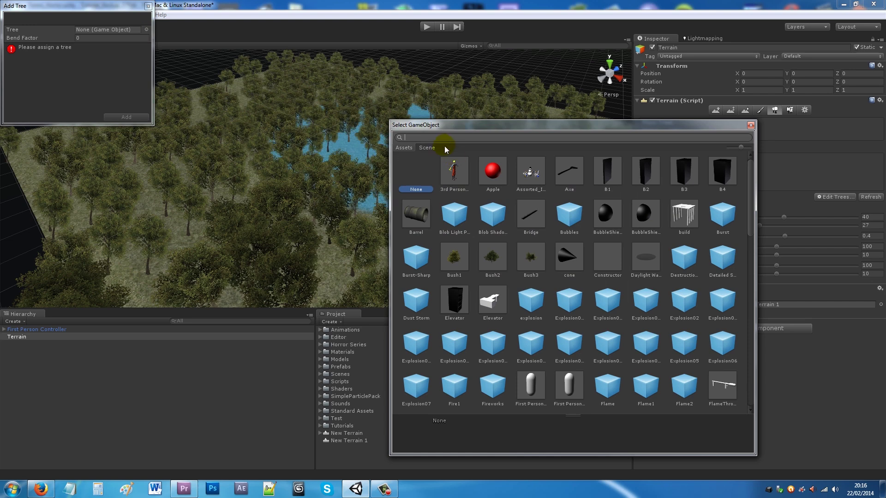
text(bush)
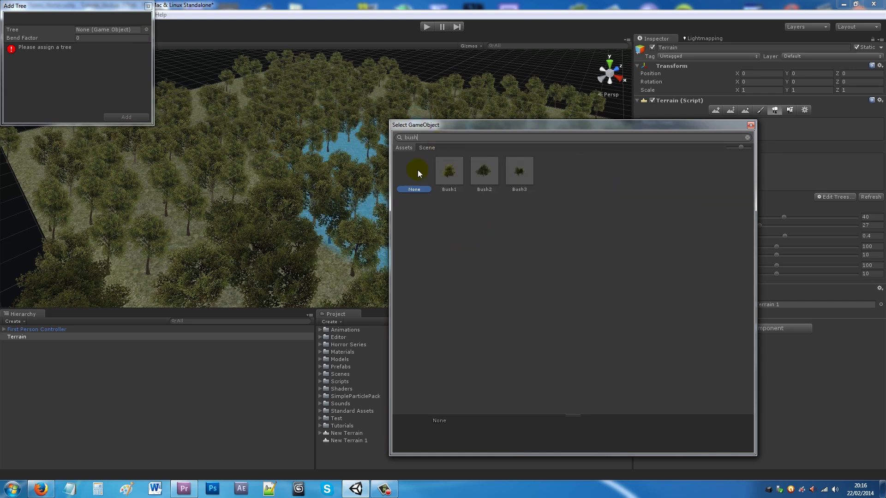
double_click(450, 175)
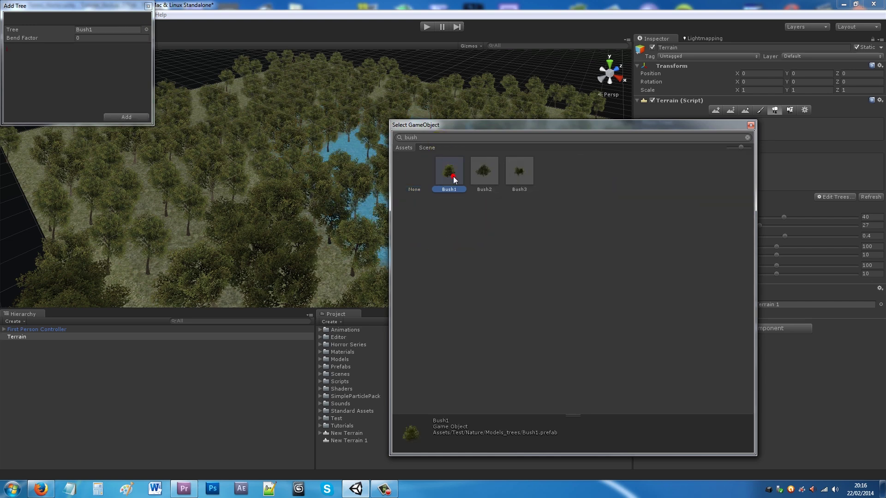
click(127, 117)
Set the brush size to 48.7 and tree density to 58, make Bush1 the active tree, and place the first bushes among the trees.
scroll(310, 197, up, 5)
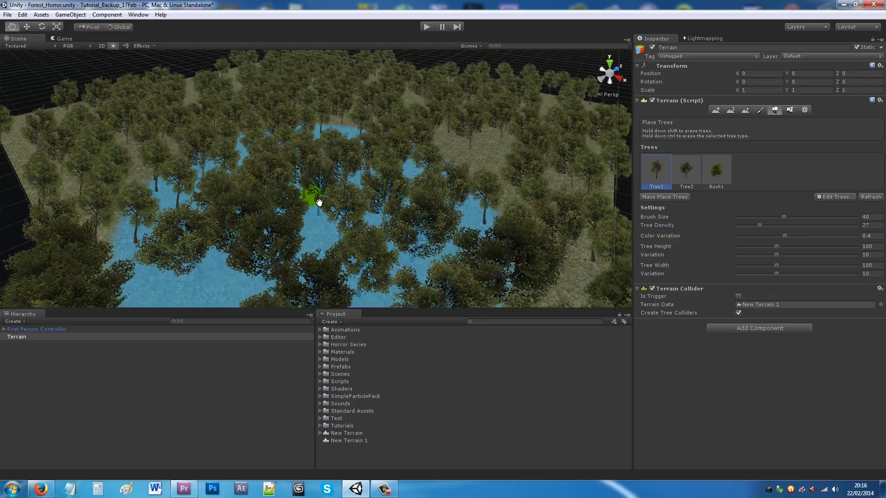
scroll(311, 192, up, 10)
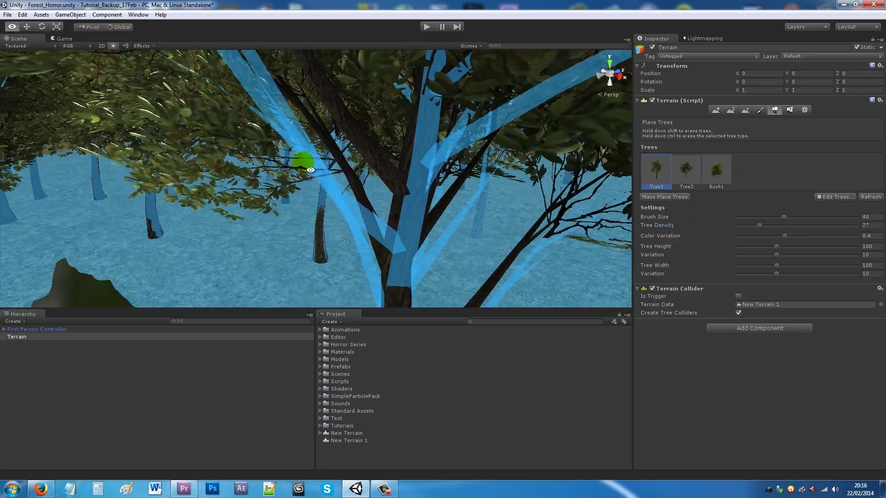
scroll(321, 175, down, 5)
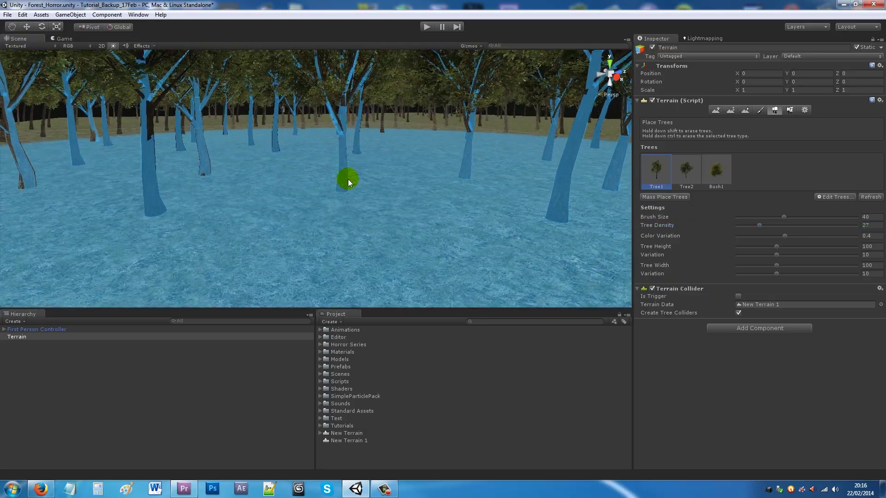
scroll(348, 179, up, 3)
drag(797, 219, 796, 219)
click(758, 227)
drag(768, 228, 809, 228)
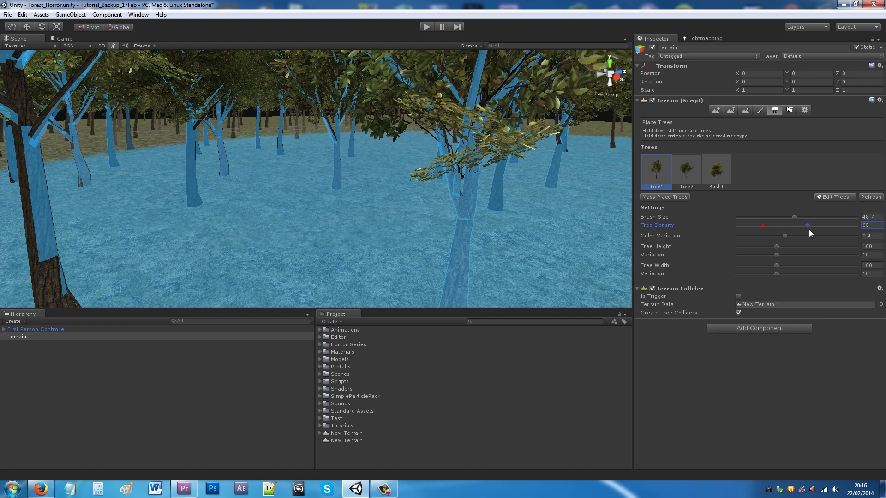
click(408, 206)
click(410, 200)
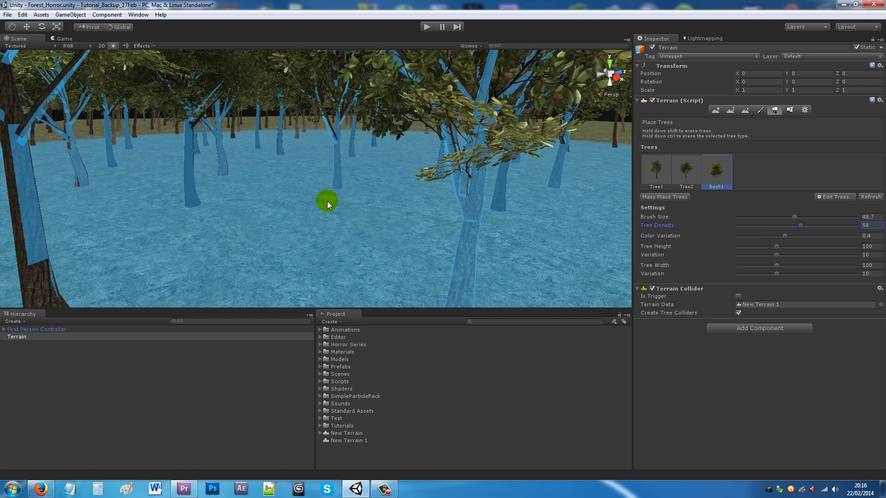
click(328, 201)
click(328, 229)
click(453, 247)
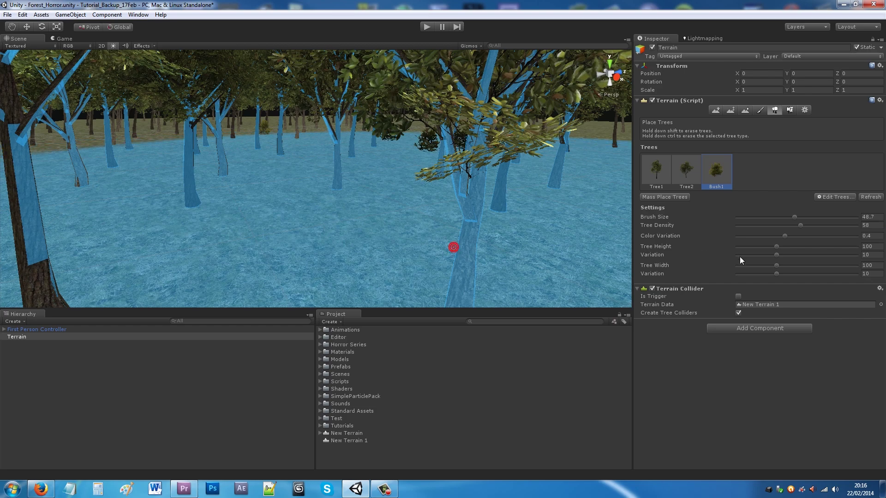
Raise the tree density to 95 and place denser Bush1 bushes on the forest floor between the nearby trees.
drag(799, 225, 849, 228)
click(353, 198)
right_drag(363, 206, 461, 184)
click(483, 133)
click(512, 214)
right_drag(502, 213, 384, 175)
Spread Bush1 bushes over the remaining parts of the terrain, including its bare edges and corners.
scroll(405, 231, down, 3)
scroll(406, 231, down, 5)
scroll(406, 230, down, 5)
middle_drag(289, 249, 328, 212)
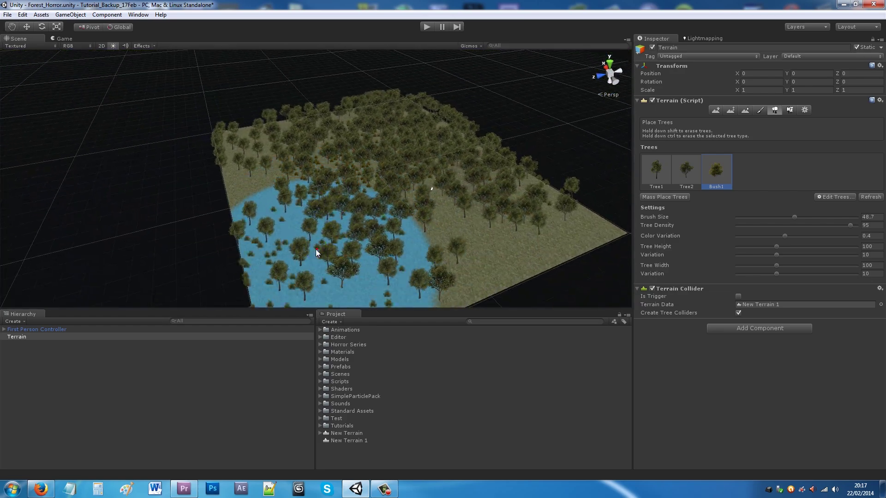
click(449, 237)
mouse_move(449, 237)
mouse_down()
mouse_move(533, 218)
mouse_move(311, 177)
mouse_move(272, 152)
mouse_move(391, 128)
mouse_up()
click(392, 129)
click(458, 186)
alt+drag(374, 230, 400, 206)
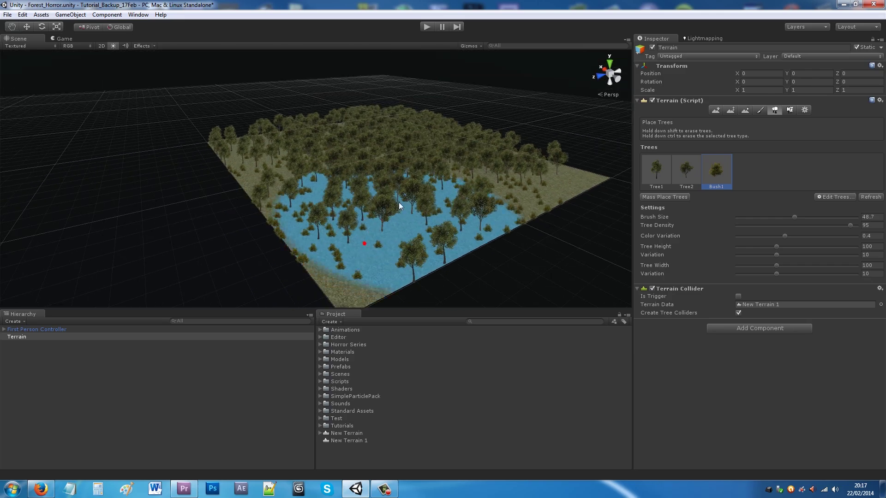
scroll(399, 196, up, 5)
scroll(398, 192, up, 7)
alt+drag(350, 216, 414, 197)
right_drag(414, 197, 381, 167)
scroll(382, 167, down, 4)
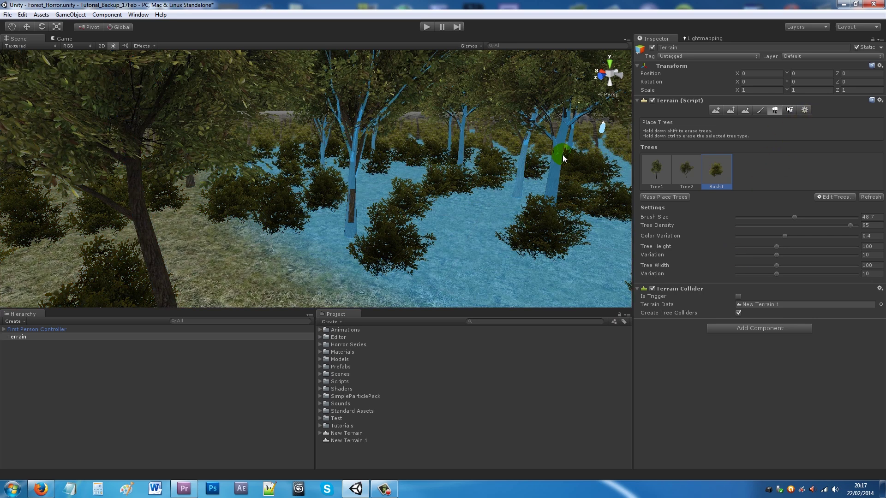
Add grass2 as a terrain grass texture, searching for "grass", and paint a first patch of it between the bushes.
click(808, 110)
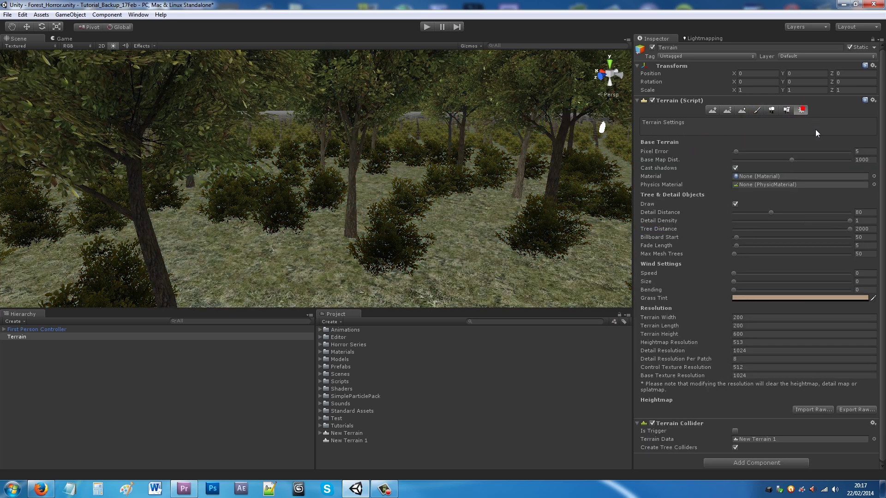
click(786, 111)
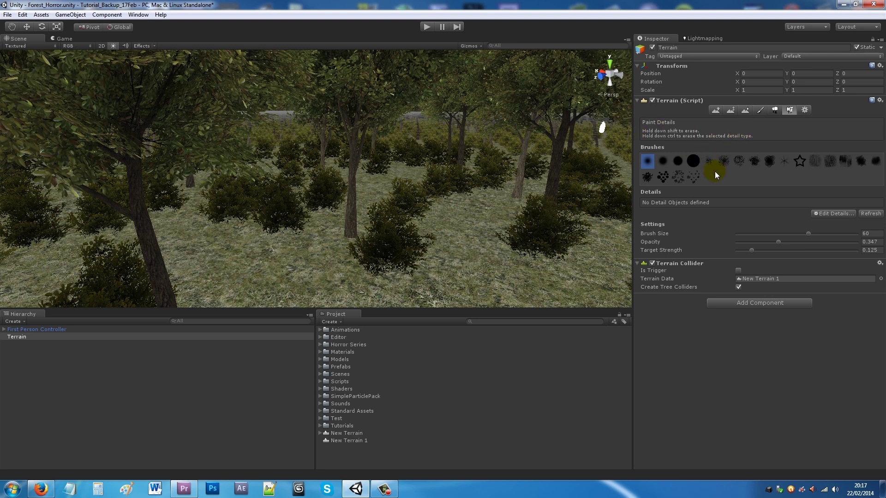
click(836, 213)
click(835, 218)
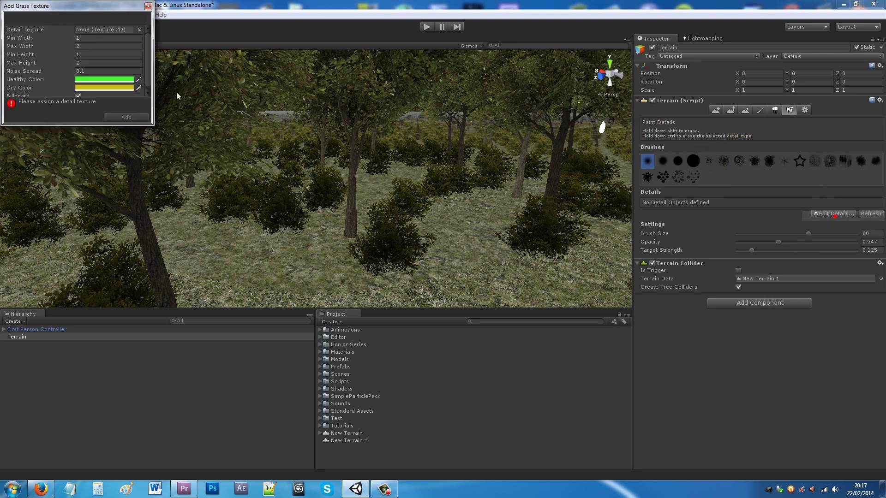
click(139, 29)
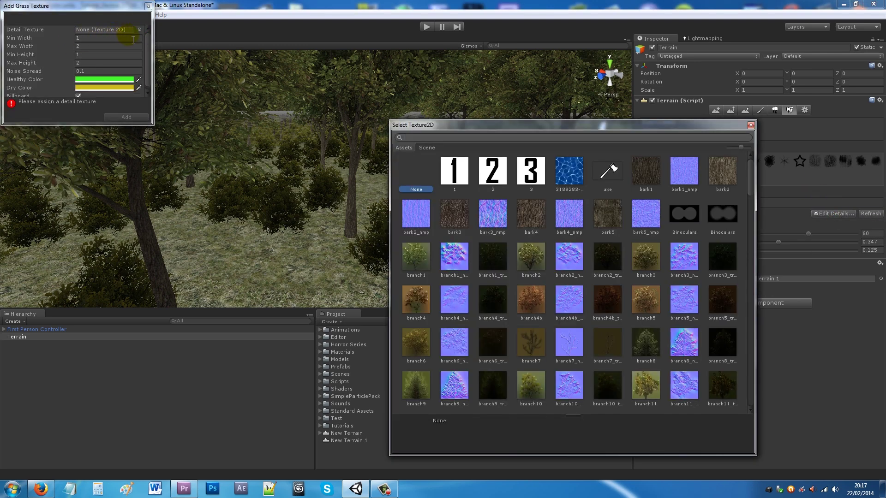
text(grass)
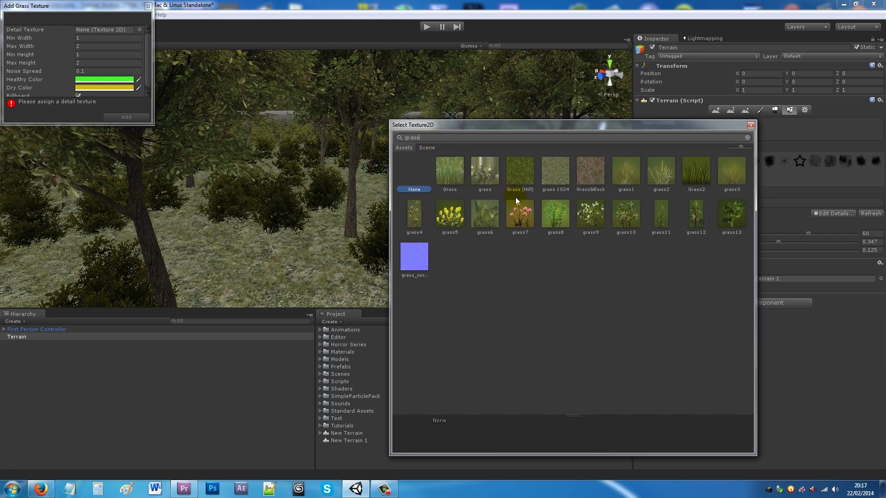
double_click(656, 180)
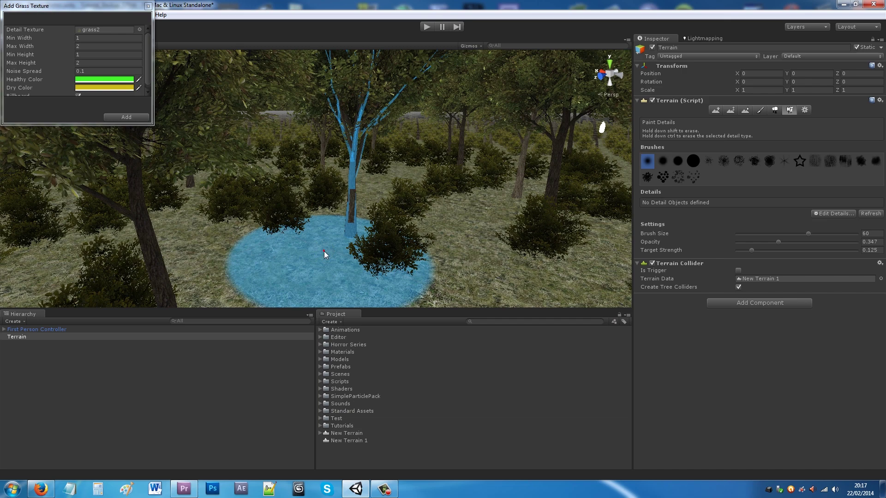
middle_drag(332, 260, 355, 217)
click(127, 117)
mouse_move(407, 234)
mouse_down()
mouse_move(455, 263)
mouse_move(561, 278)
mouse_up()
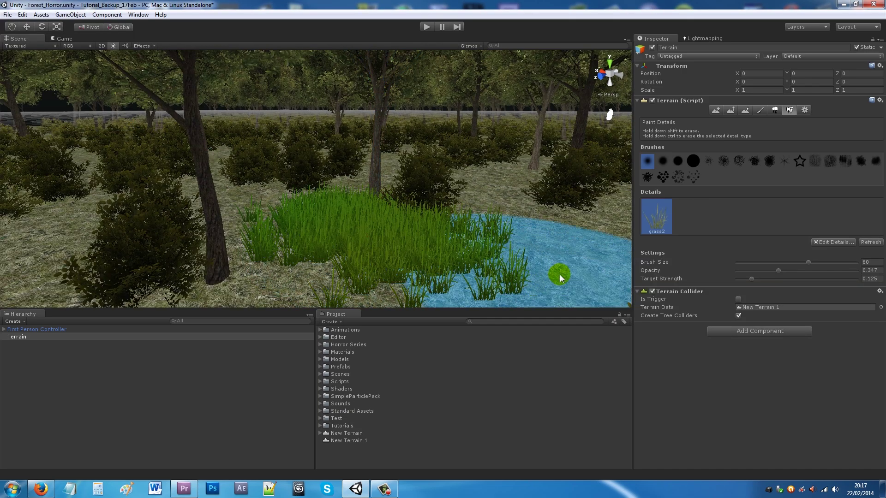
Change the healthy color of the grass2 detail to dark olive (RGB 44, 47, 33) and apply it.
click(813, 244)
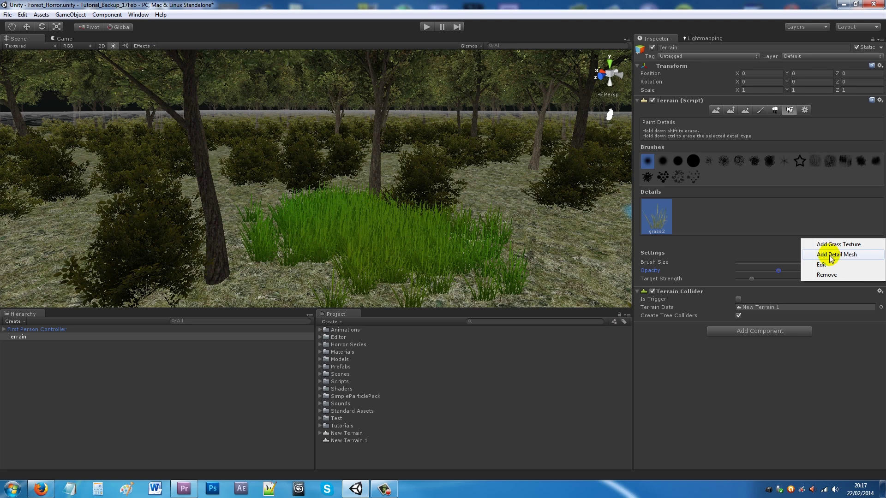
click(822, 264)
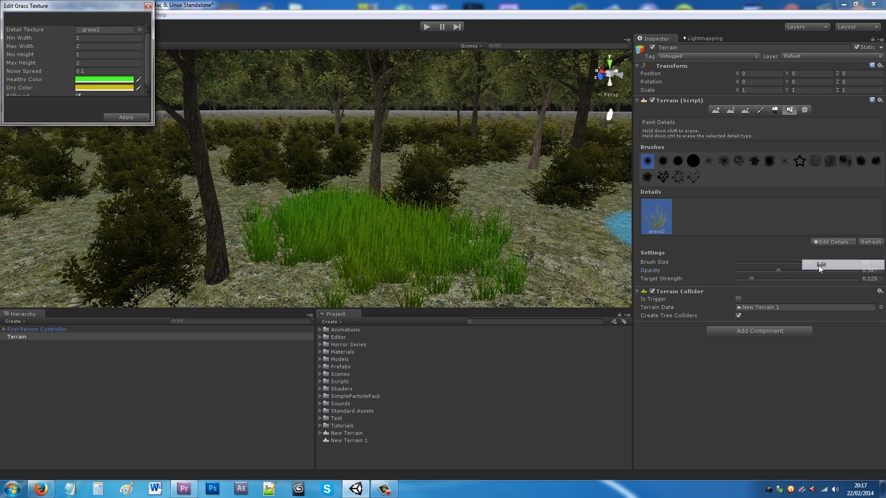
click(104, 79)
mouse_move(176, 92)
mouse_down()
mouse_move(128, 60)
mouse_move(119, 89)
mouse_up()
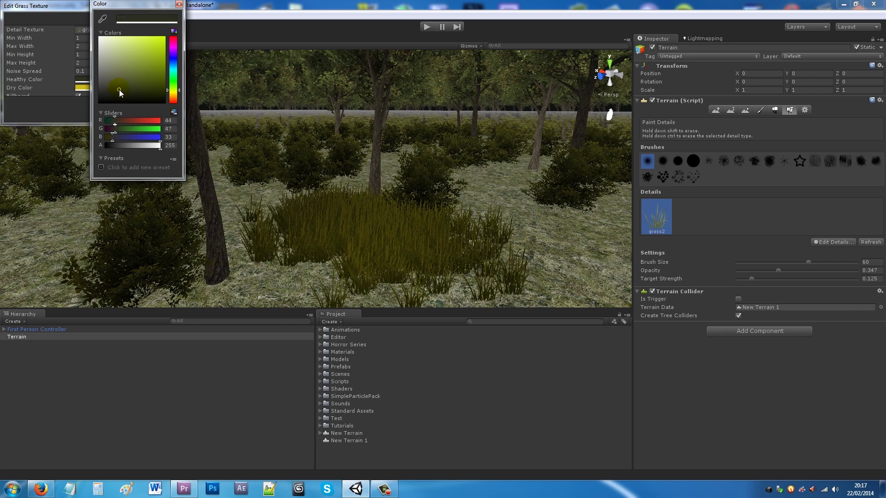
click(179, 6)
click(127, 117)
Set the detail brush size to 78 and paint a large grass2 patch on open ground among the bushes.
scroll(381, 233, down, 3)
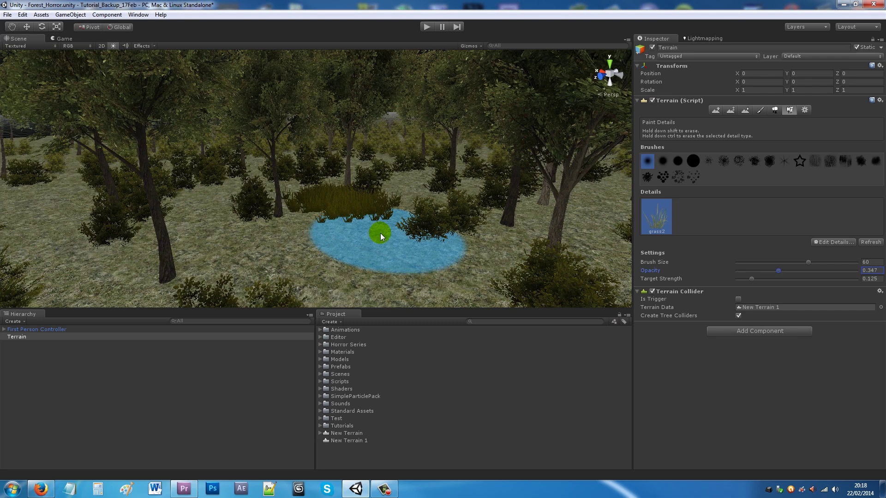
scroll(374, 244, down, 3)
scroll(427, 253, up, 2)
middle_drag(425, 274, 400, 240)
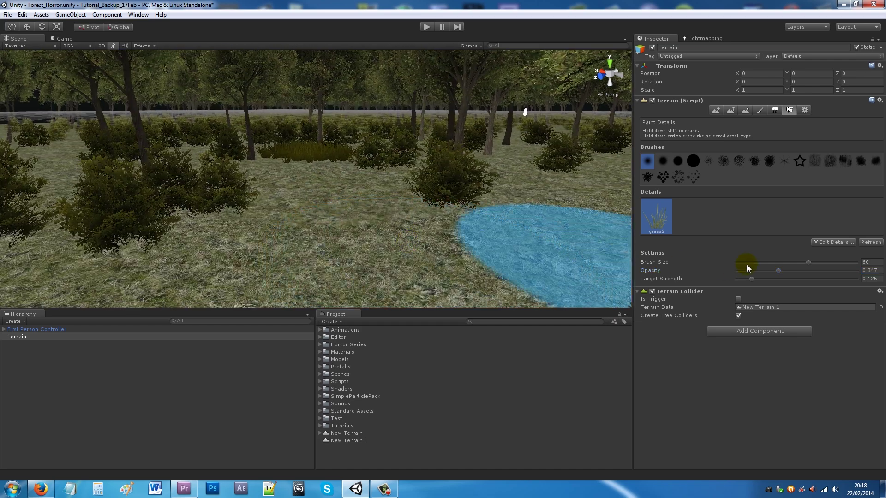
drag(810, 263, 792, 262)
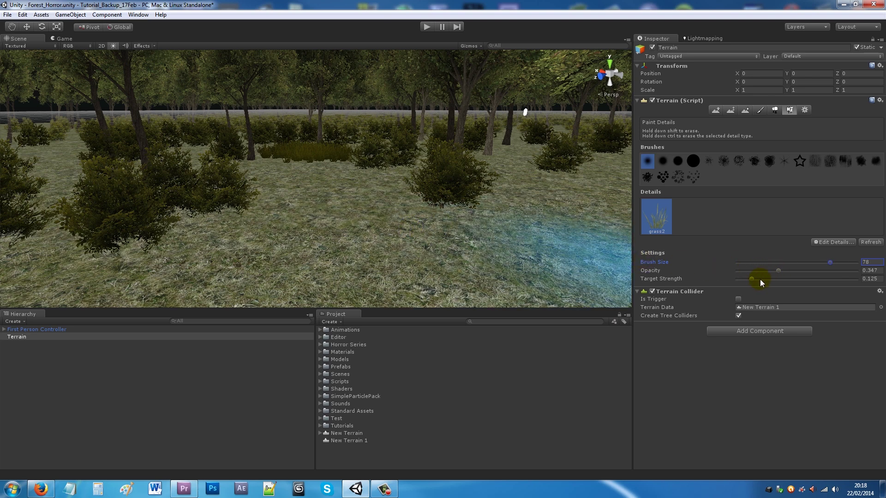
click(385, 230)
click(368, 231)
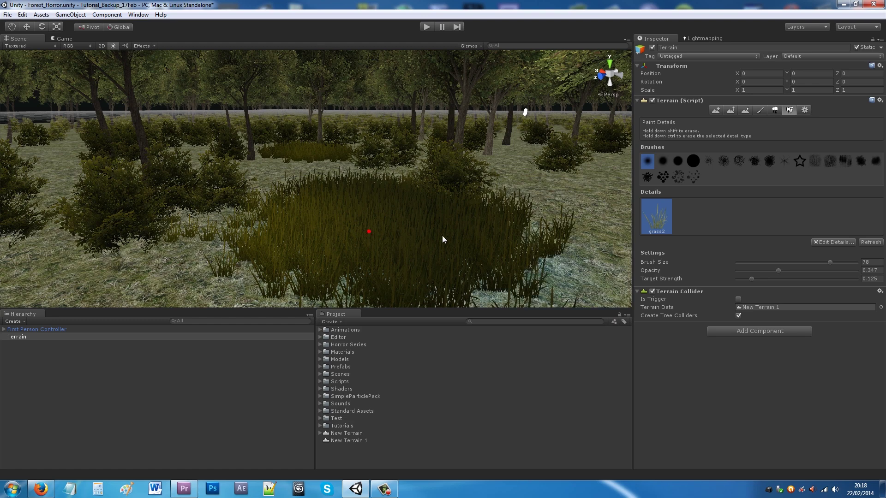
scroll(419, 233, down, 5)
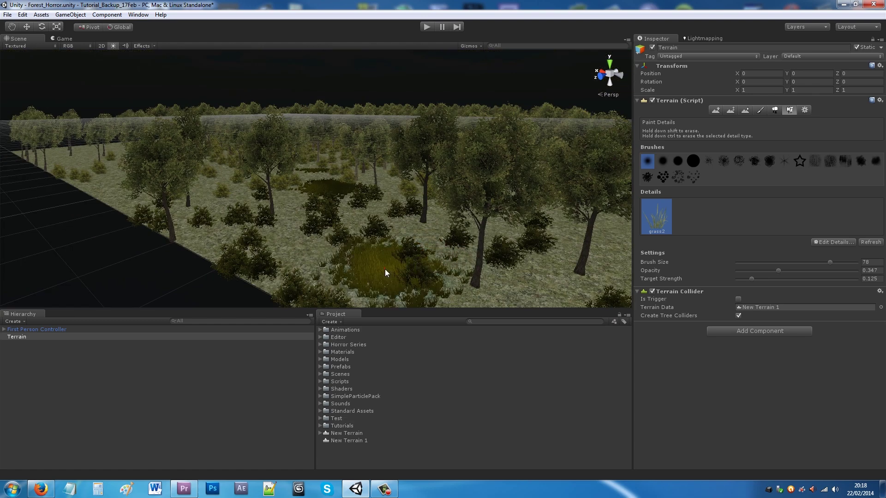
shift+click(384, 271)
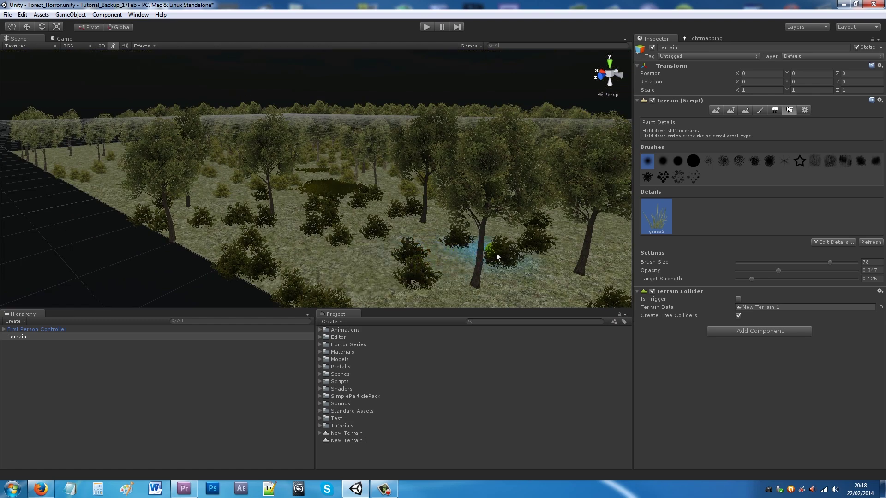
Lower the brush opacity to 0.132 and target strength to 0.0625, and paint sparser grass2 between the bushes.
mouse_move(779, 269)
mouse_down()
mouse_move(810, 278)
mouse_move(753, 272)
mouse_move(739, 279)
mouse_up()
click(745, 281)
middle_drag(474, 288, 457, 273)
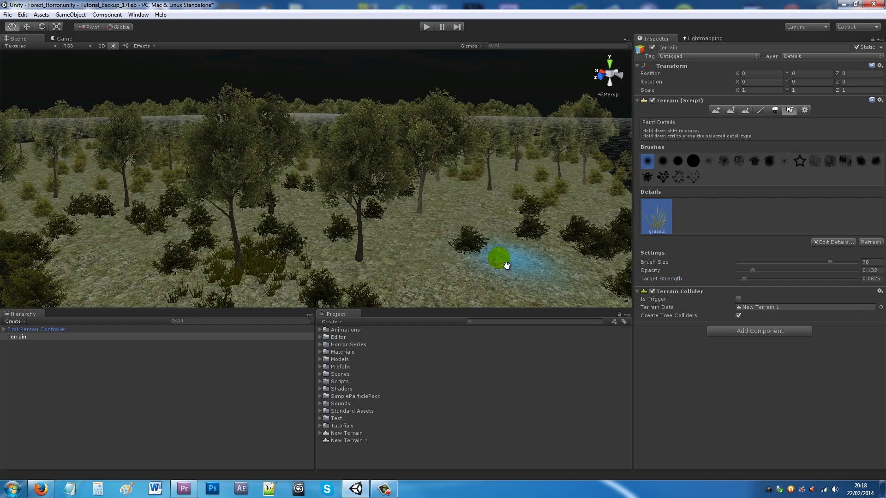
alt+drag(356, 181, 250, 220)
scroll(295, 233, up, 10)
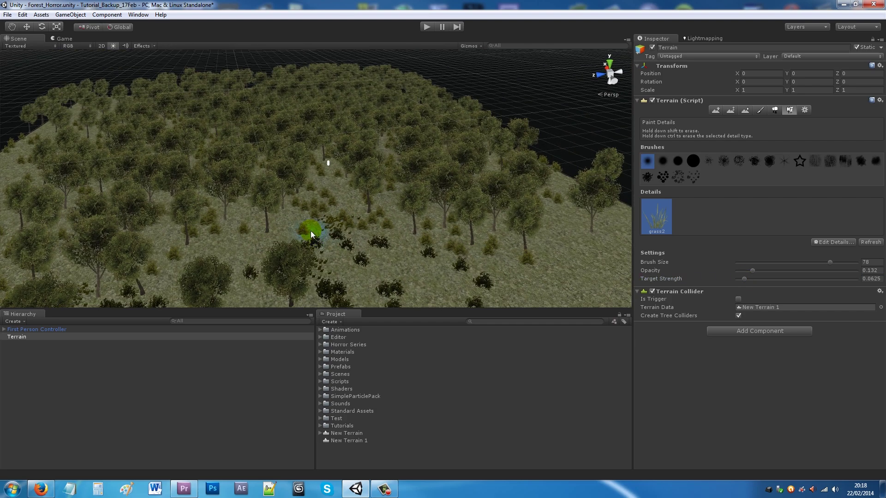
scroll(339, 210, up, 3)
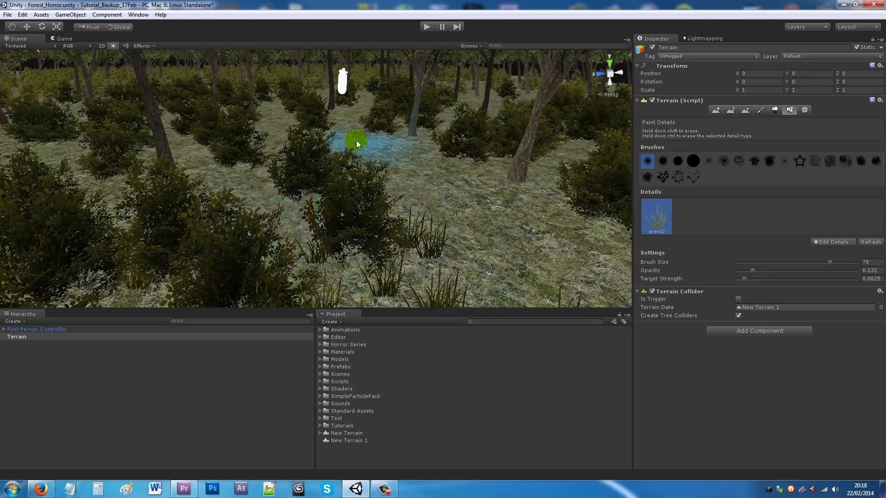
click(443, 194)
mouse_move(251, 184)
middle_down()
mouse_move(360, 222)
mouse_move(294, 180)
middle_up()
alt+drag(179, 182, 344, 226)
Increase the detail brush size to 100 and paint grass2 over wider areas of the forest floor.
drag(832, 262, 856, 262)
middle_drag(217, 164, 290, 199)
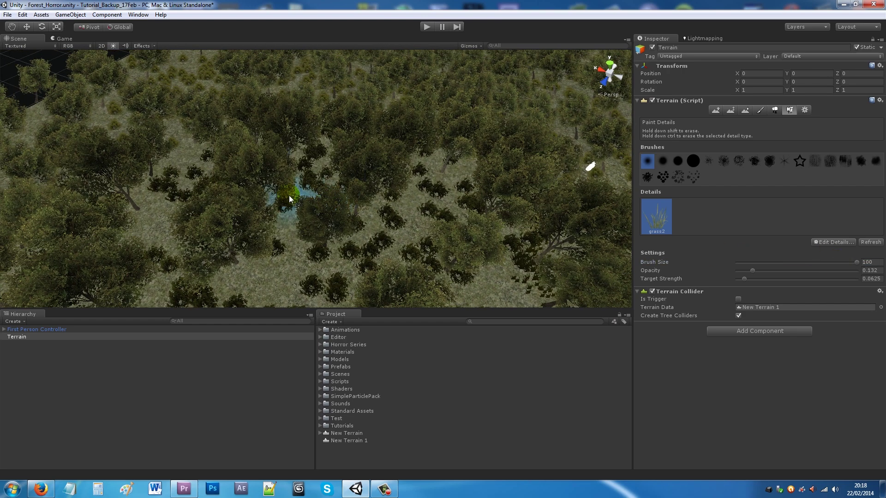
click(168, 158)
click(159, 263)
click(427, 217)
click(330, 236)
Fill bare ground between the tree trunks and bushes with more grass2, working close to ground level.
scroll(388, 247, up, 3)
middle_drag(411, 249, 414, 255)
alt+drag(405, 251, 345, 158)
scroll(346, 158, up, 3)
click(345, 211)
mouse_move(362, 219)
alt+mouse_down()
mouse_move(372, 213)
mouse_move(325, 212)
mouse_move(400, 245)
mouse_move(492, 229)
mouse_move(423, 226)
mouse_move(399, 203)
mouse_move(461, 247)
alt+mouse_up()
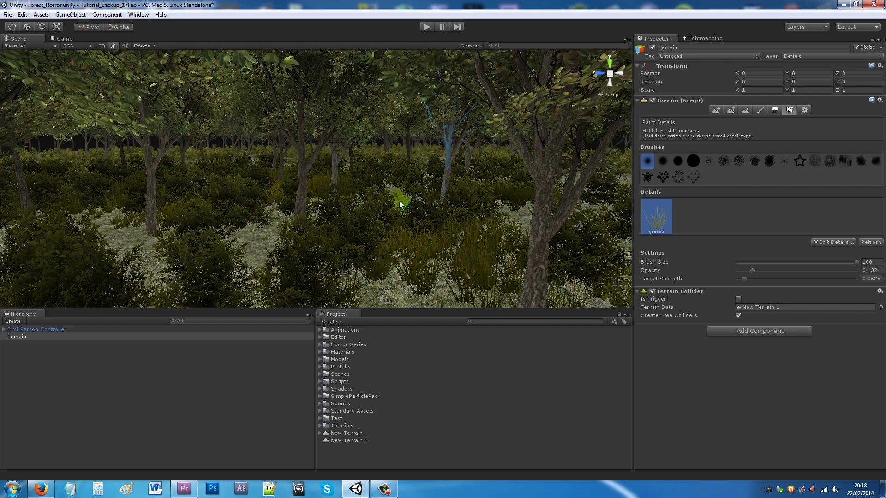
click(431, 165)
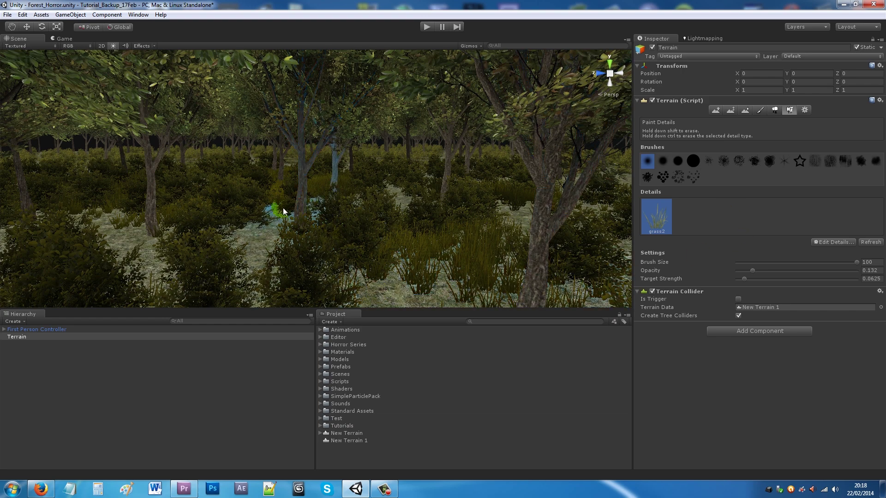
middle_drag(342, 200, 478, 193)
scroll(435, 190, up, 3)
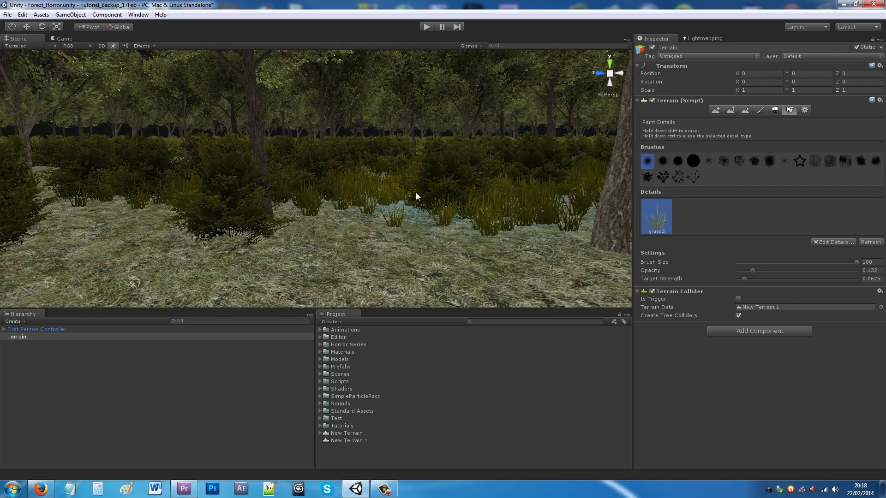
Set the scene's ambient light colour to black in the render settings.
click(22, 14)
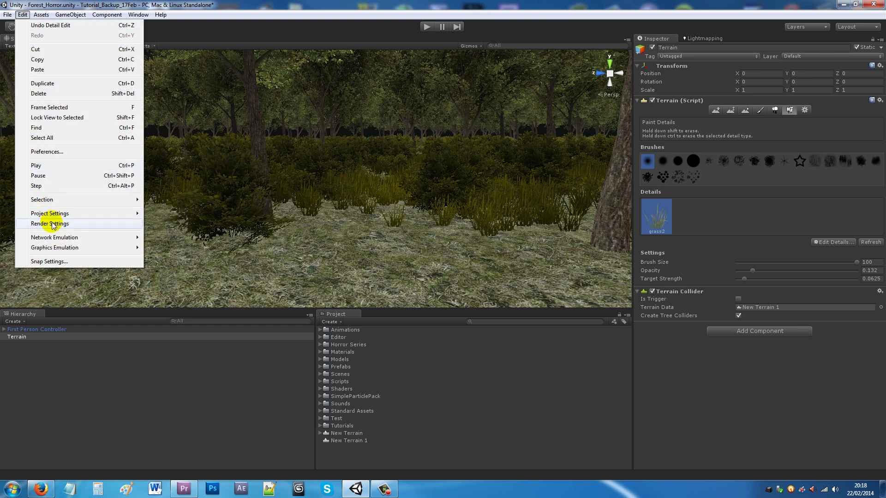
click(51, 223)
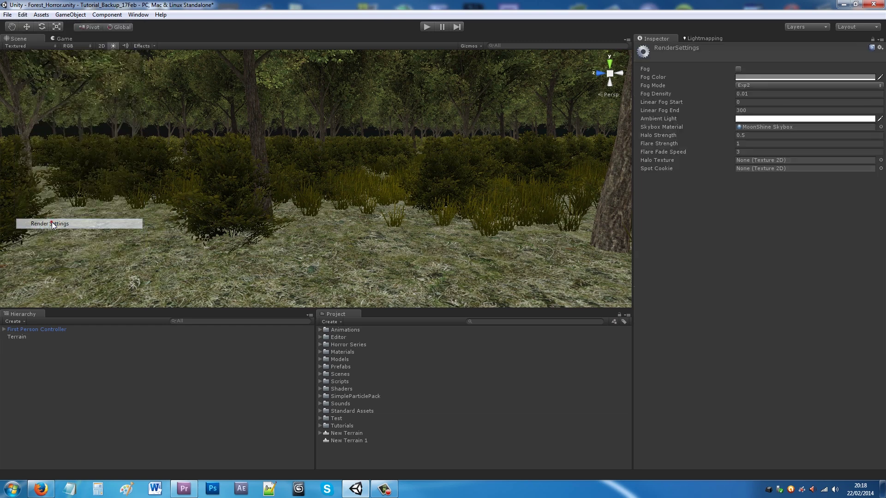
click(760, 119)
drag(97, 48, 96, 108)
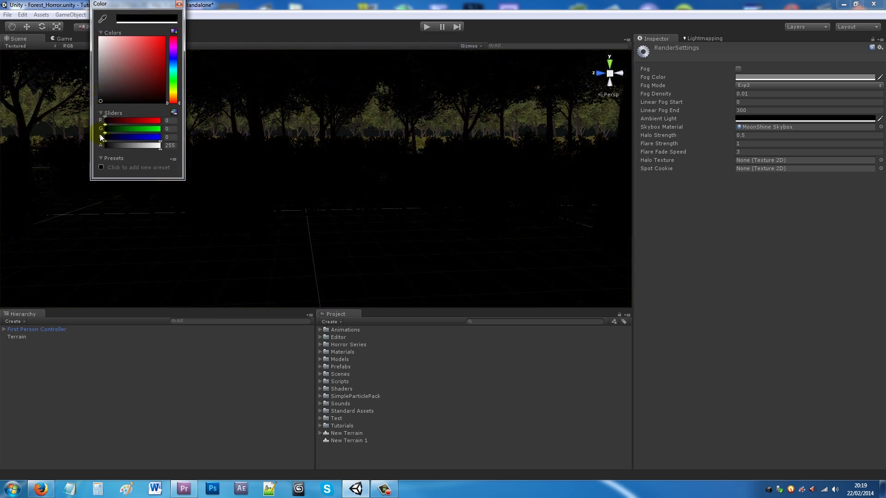
click(179, 6)
Preview the darkened forest from the player's camera with a short play test, and stop it.
middle_drag(437, 149, 438, 230)
scroll(401, 224, down, 3)
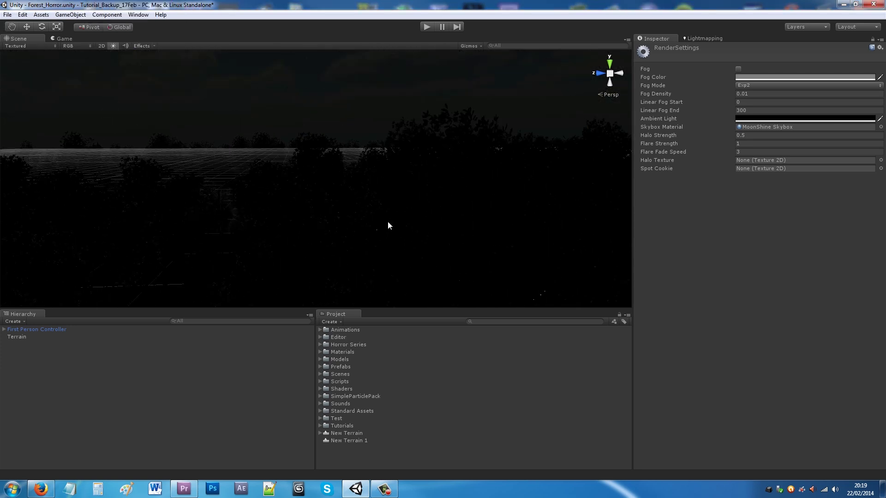
click(66, 39)
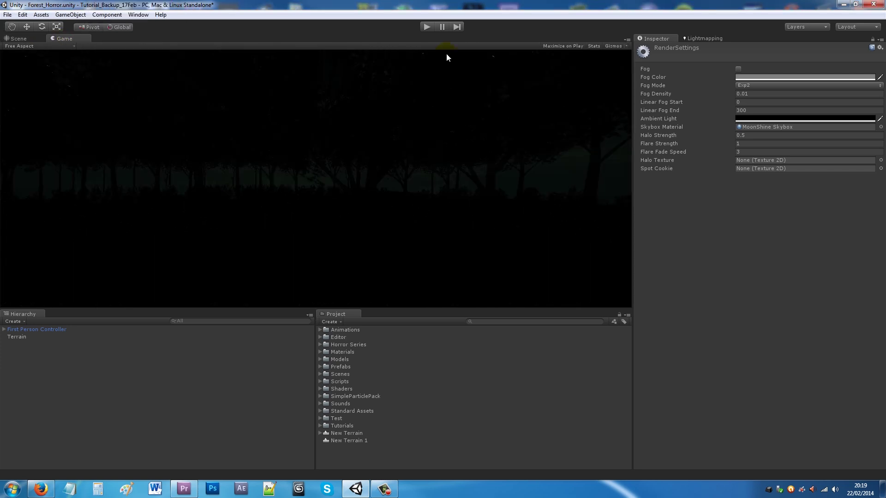
click(426, 28)
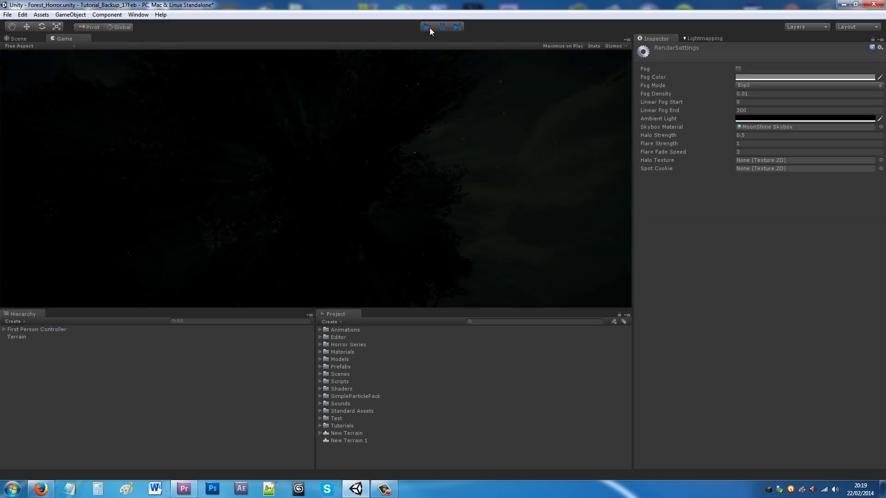
click(428, 27)
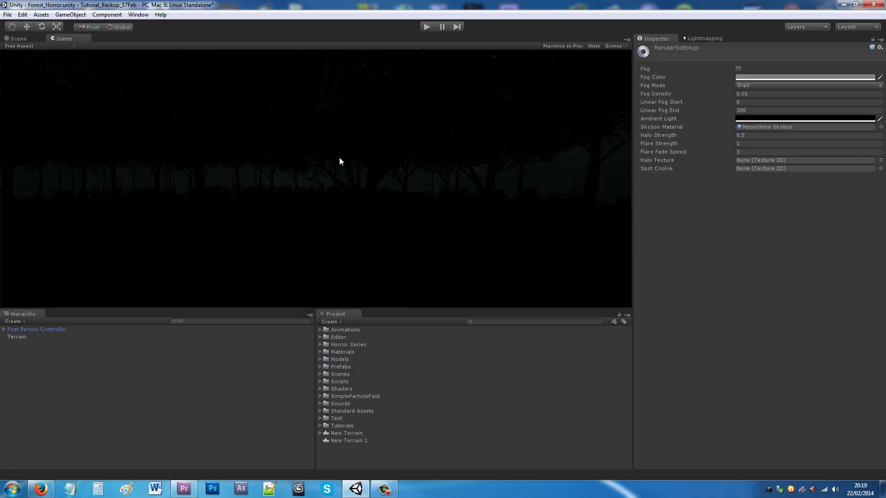
Return to the scene view and set the ambient light colour back to white in the render settings.
click(17, 38)
middle_drag(324, 192, 285, 154)
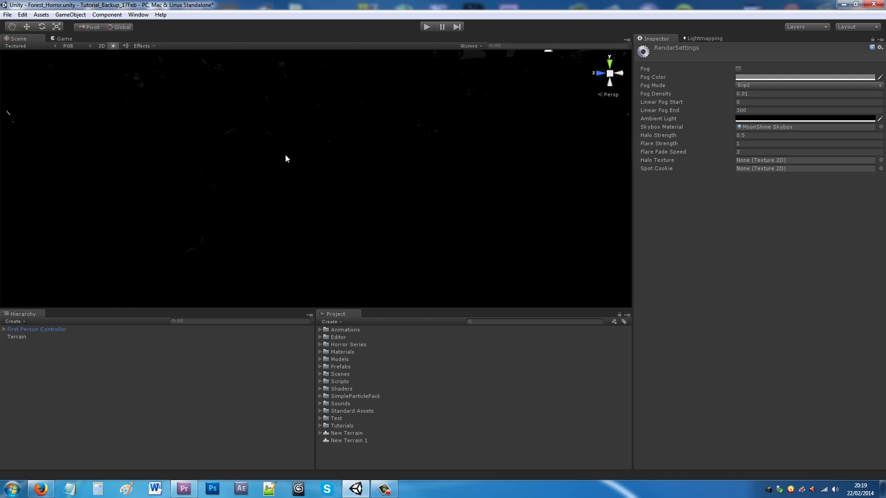
scroll(287, 162, down, 5)
right_drag(275, 169, 300, 198)
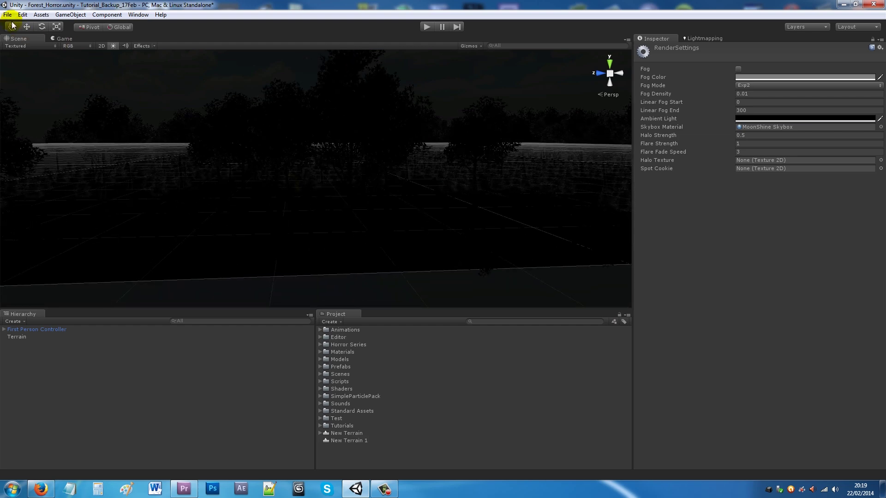
click(22, 14)
click(59, 224)
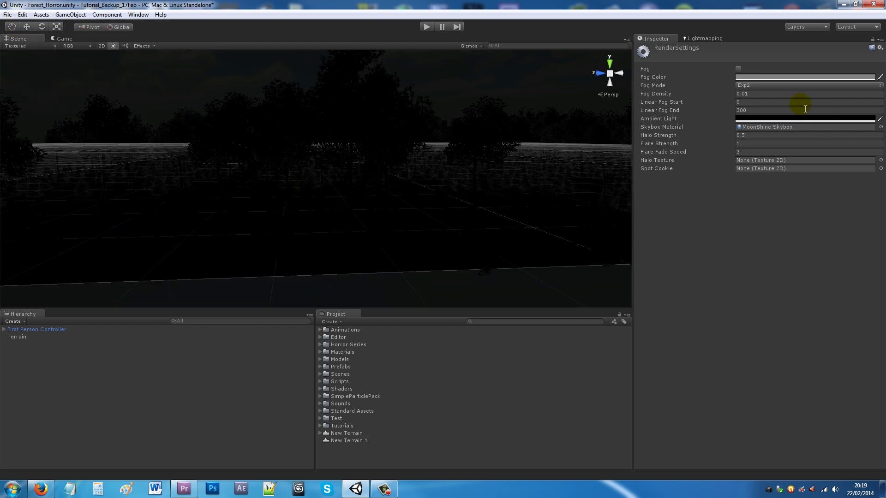
click(769, 119)
drag(105, 94, 98, 43)
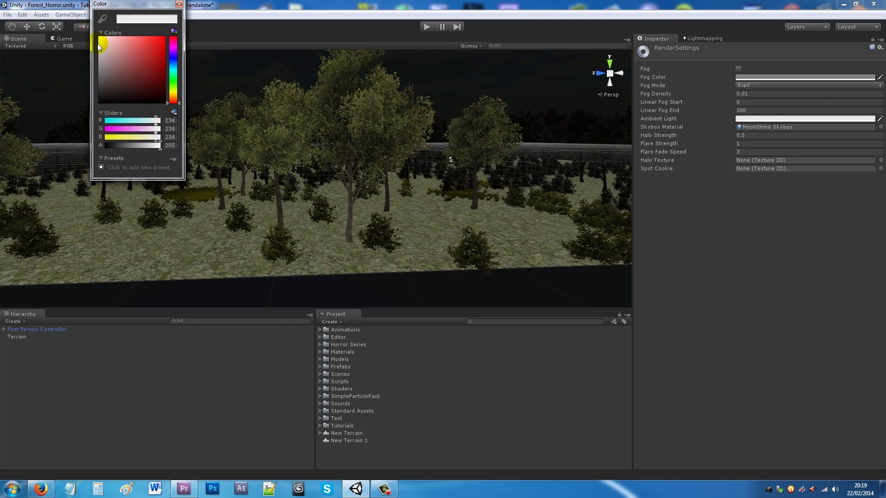
click(179, 4)
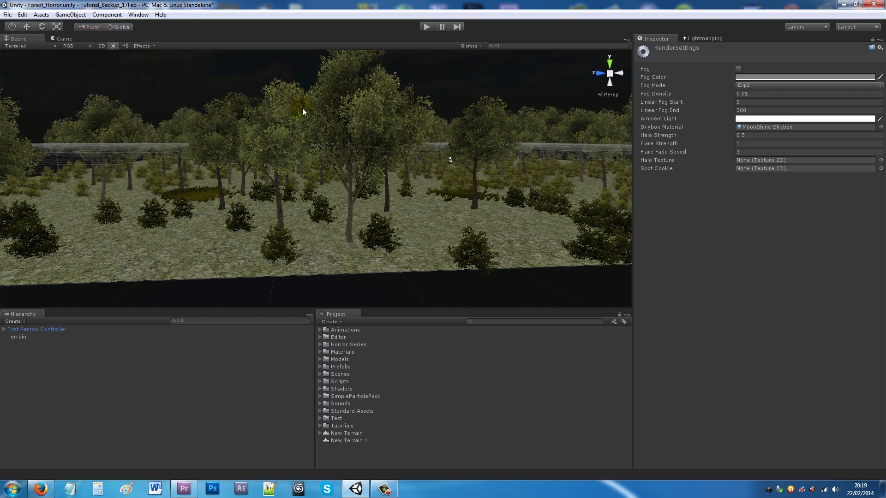
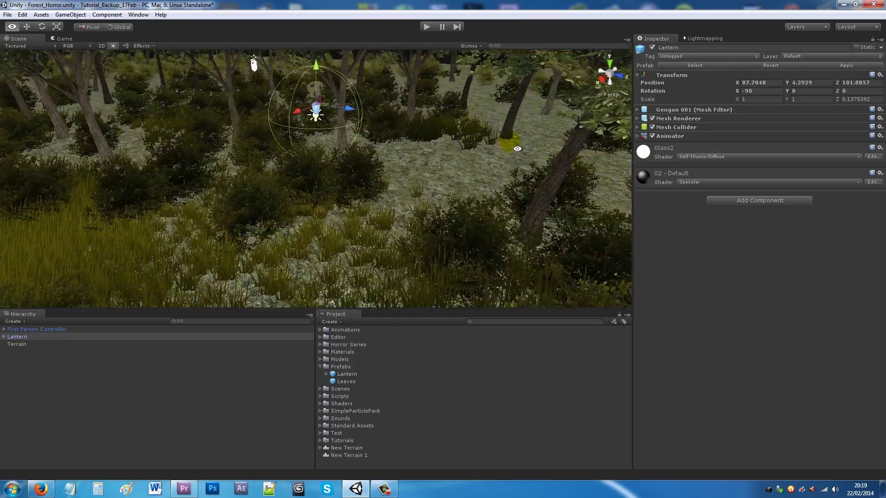
Raise the lantern among the tree branches to a Y position of about 8.02.
drag(316, 72, 318, 49)
middle_drag(344, 123, 384, 234)
alt+drag(339, 233, 377, 85)
scroll(369, 111, up, 4)
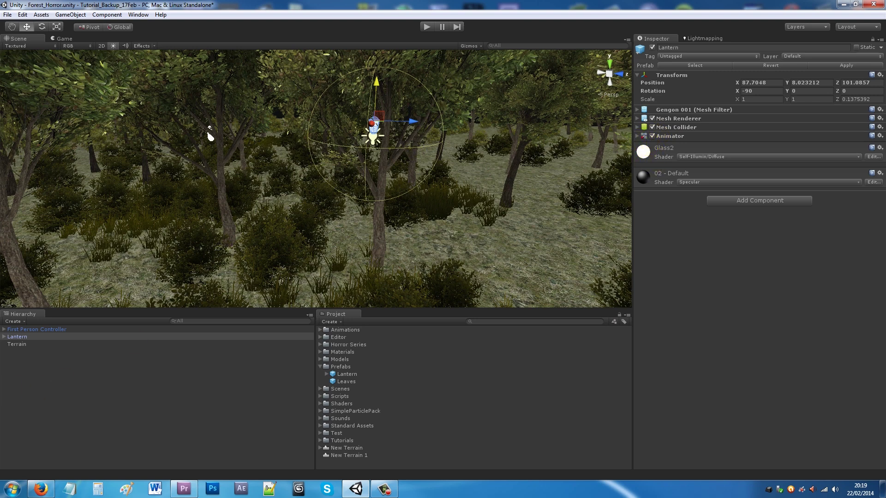
Increase the range of the lantern's point light to 11.49.
click(4, 337)
click(27, 344)
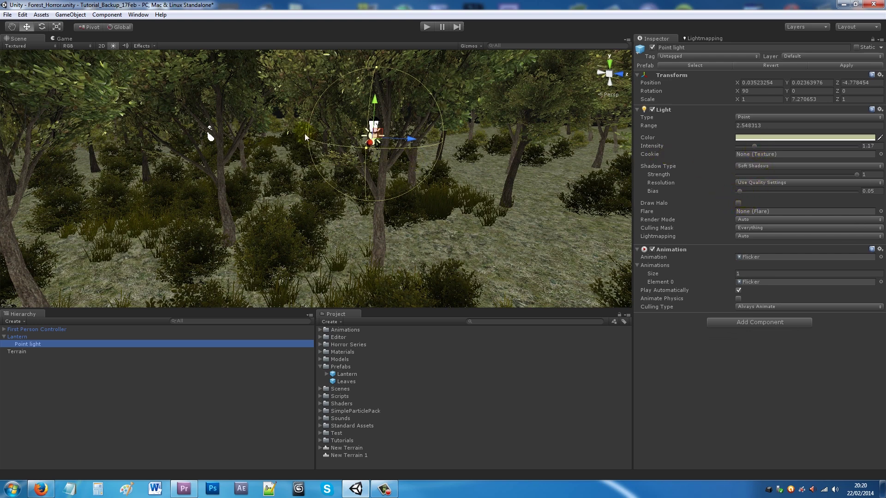
drag(738, 128, 870, 166)
scroll(460, 204, down, 5)
scroll(437, 198, up, 1)
Set the scene's ambient light colour to black in the render settings to judge the lantern's glow.
click(23, 14)
click(56, 225)
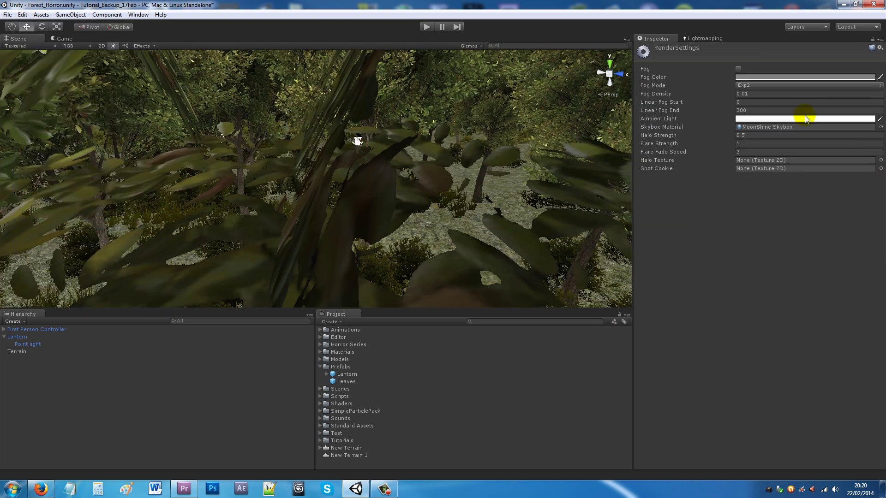
click(806, 119)
drag(114, 65, 77, 120)
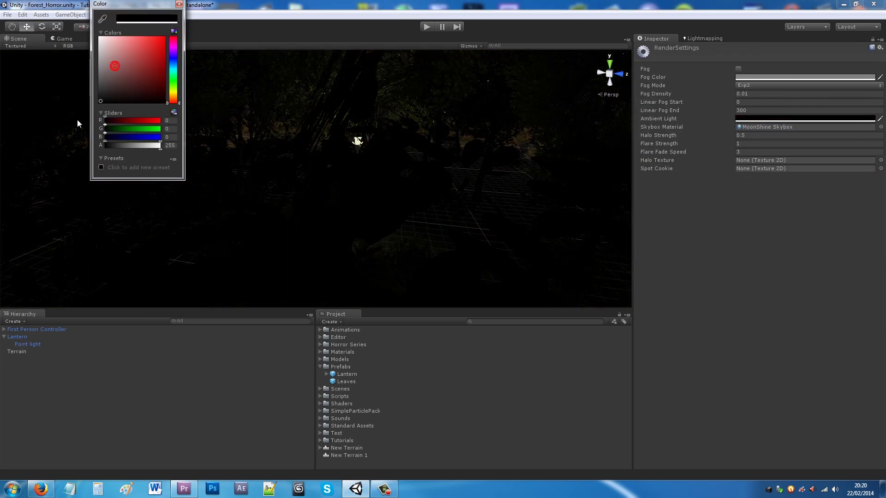
click(179, 3)
Select the lantern's point light in the dark scene and raise its intensity to 2.41.
middle_drag(443, 139, 413, 164)
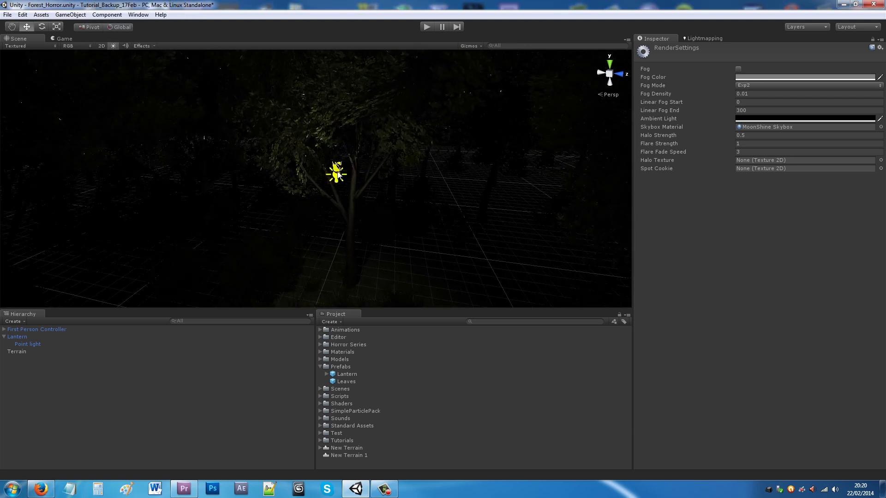
click(338, 174)
click(337, 181)
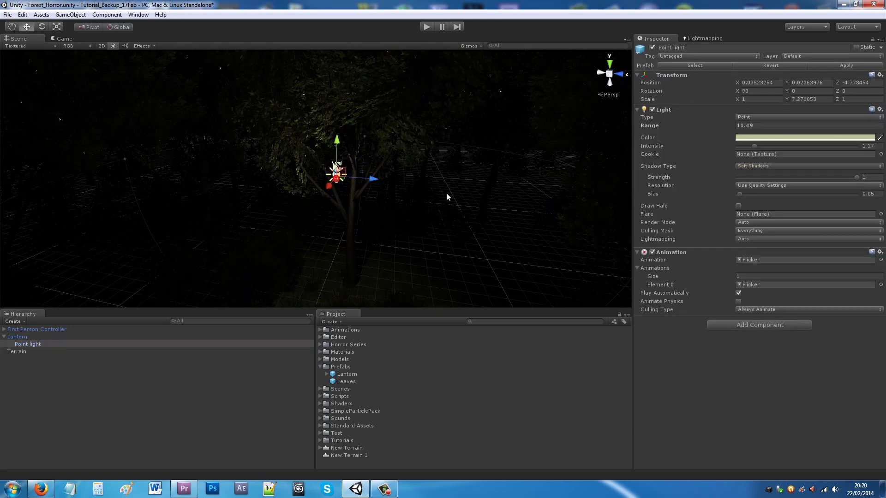
mouse_move(756, 145)
mouse_down()
mouse_move(791, 150)
mouse_move(768, 153)
mouse_up()
middle_drag(451, 194, 428, 146)
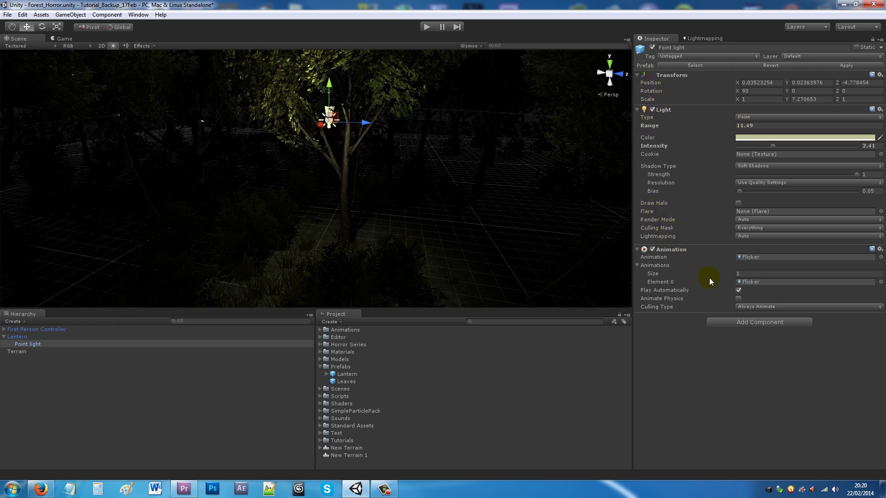
Check the animation clips in the project's Animations folder, and collapse the folder again.
click(319, 330)
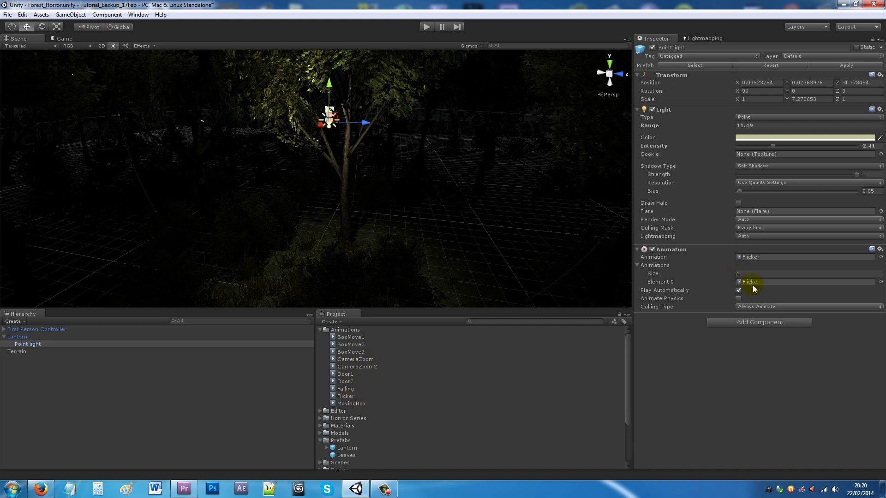
click(320, 329)
middle_drag(401, 182, 419, 172)
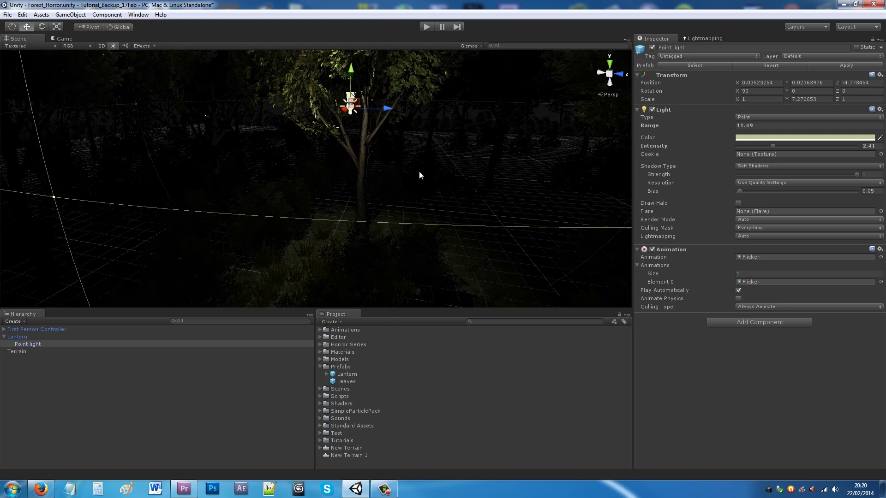
Change the ambient light colour to grey in the render settings while viewing the whole terrain from above.
scroll(419, 172, down, 3)
scroll(418, 171, down, 8)
alt+drag(379, 123, 344, 250)
scroll(348, 193, down, 12)
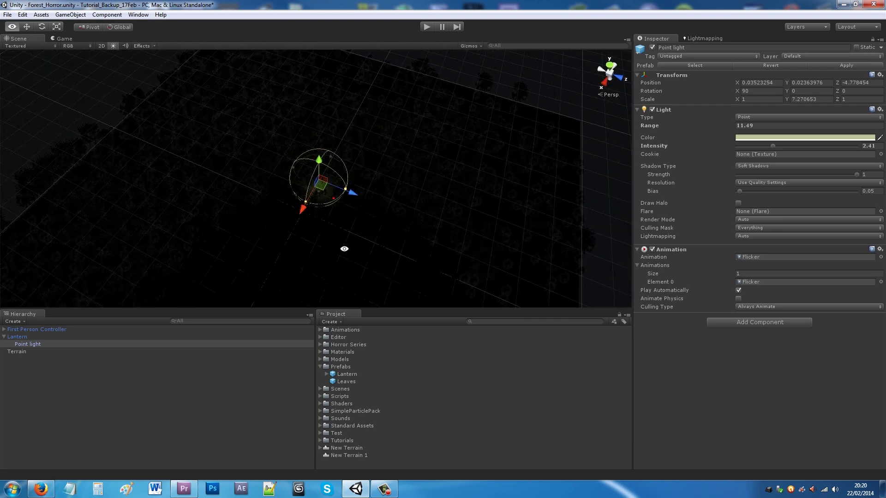
middle_drag(344, 249, 323, 167)
click(22, 14)
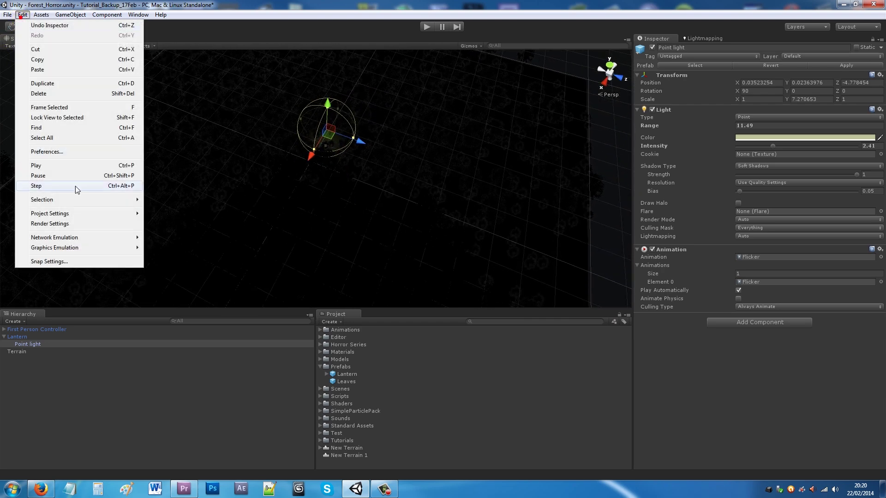
click(60, 222)
click(756, 119)
drag(121, 69, 98, 68)
click(179, 4)
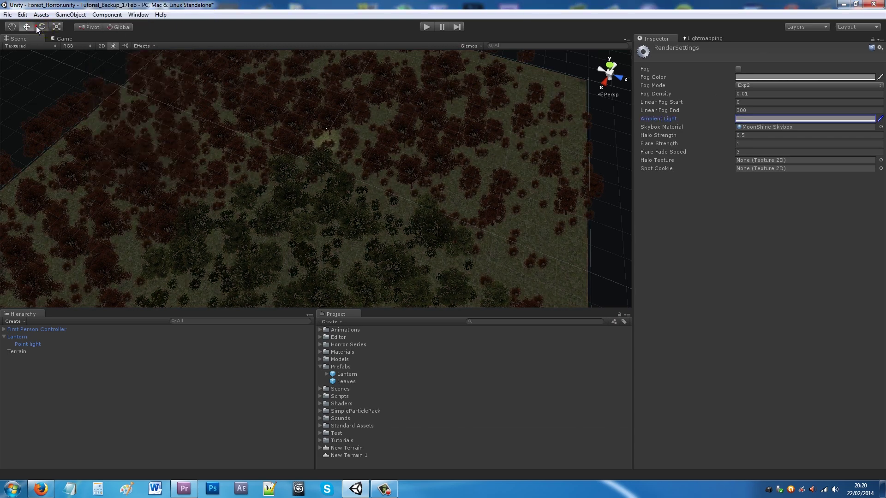
Duplicate the whole lantern seven times and spread the copies across the forest.
click(4, 338)
click(18, 337)
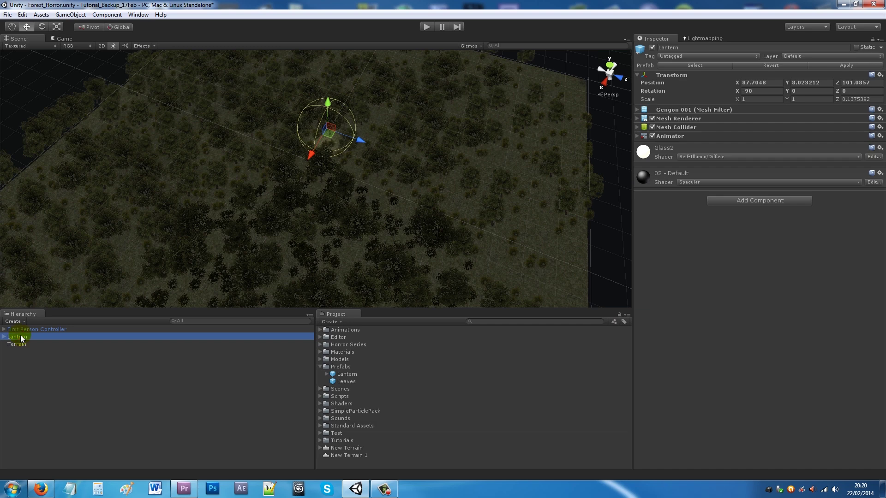
key(ctrl+d)
drag(327, 134, 353, 157)
key(ctrl+d)
key(ctrl+d)
key(ctrl+d)
key(ctrl+d)
scroll(350, 166, up, 3)
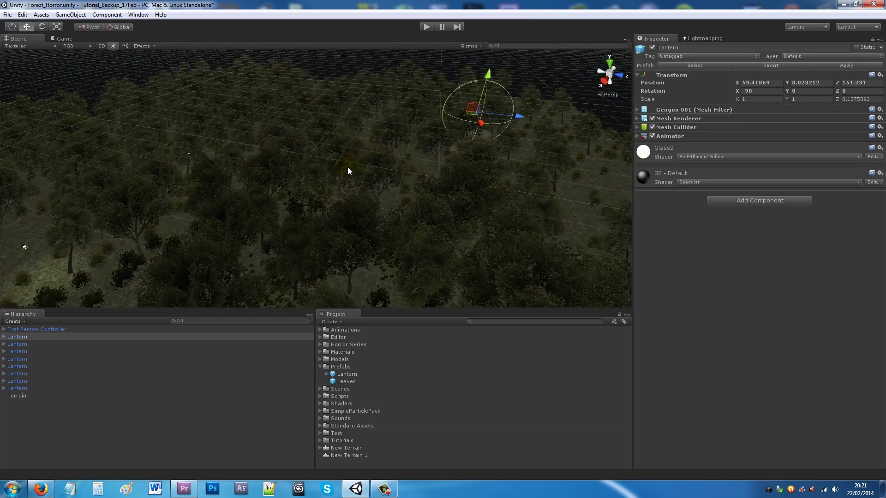
Focus on the First Person Controller, preview the lantern-lit forest with a short play test, and stop it.
click(43, 330)
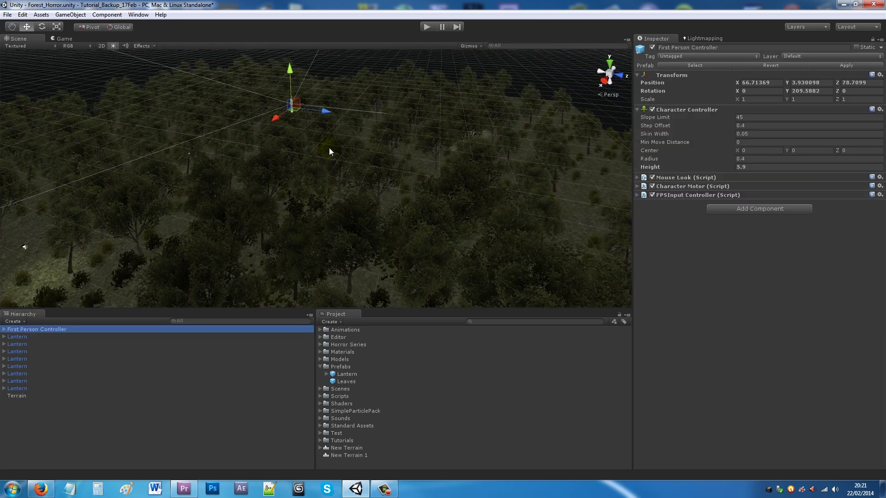
key(f)
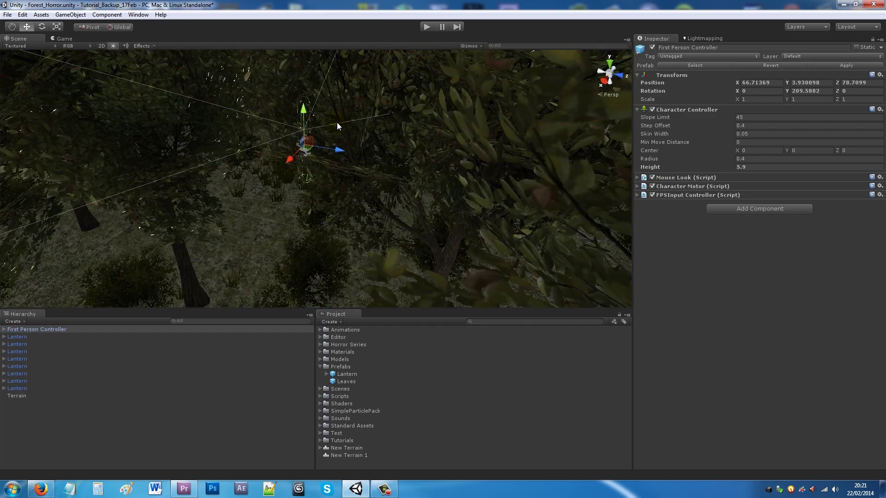
alt+drag(303, 206, 332, 182)
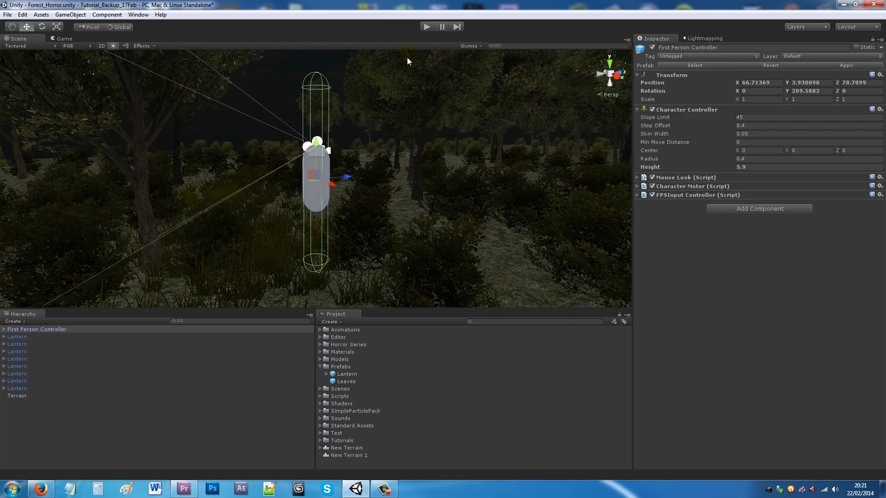
click(431, 27)
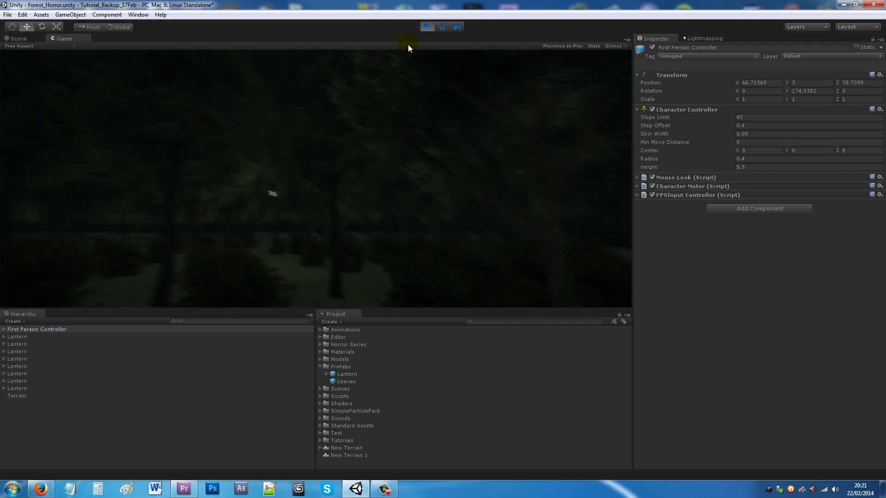
click(426, 27)
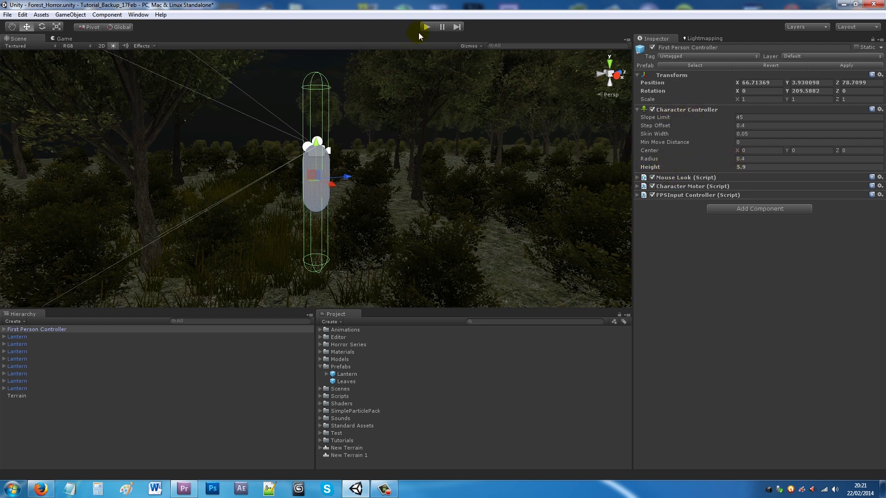
Set the ambient light colour to black in the render settings.
click(22, 15)
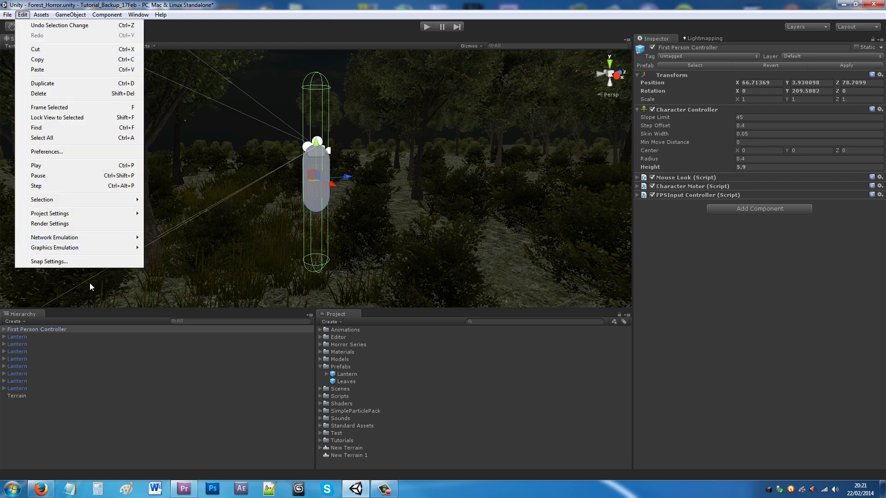
click(50, 226)
click(759, 118)
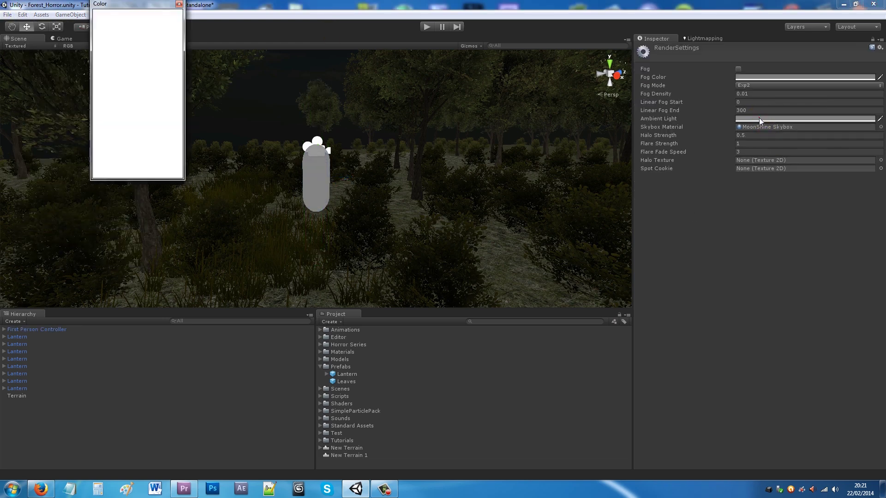
drag(155, 86, 93, 99)
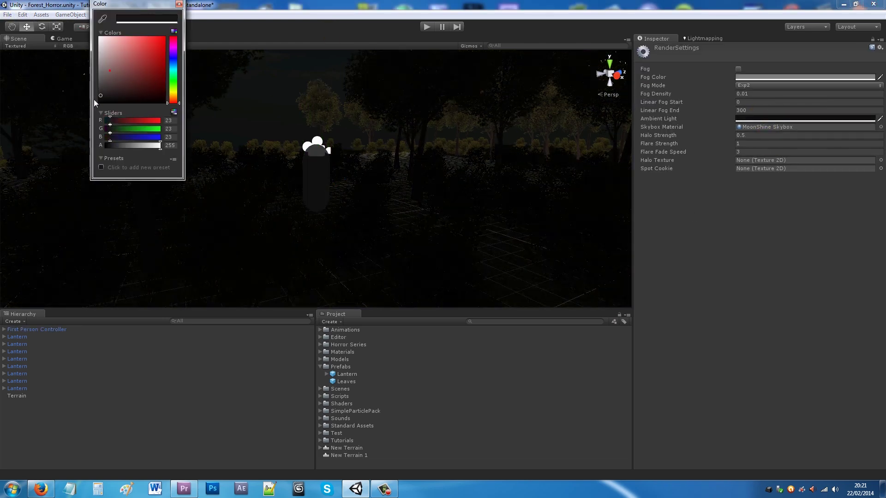
click(179, 4)
Play-test the blacked-out forest by walking forward among the trees, and stop the test.
click(424, 27)
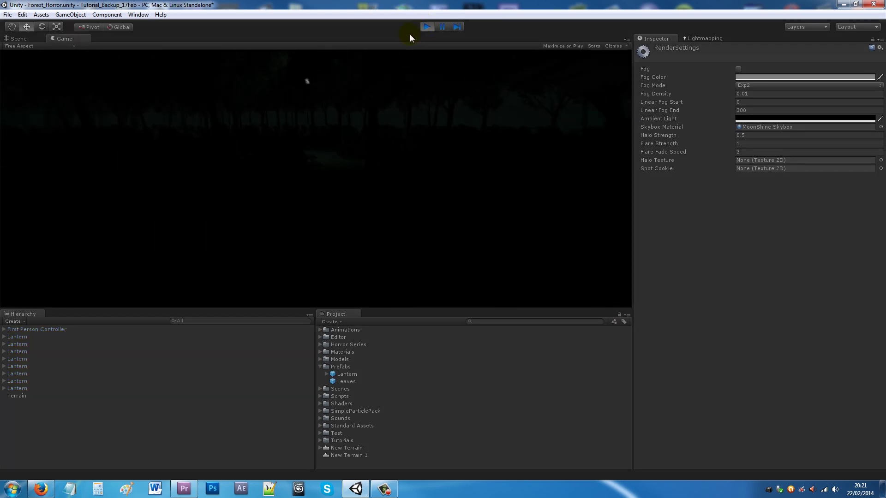
key(w)
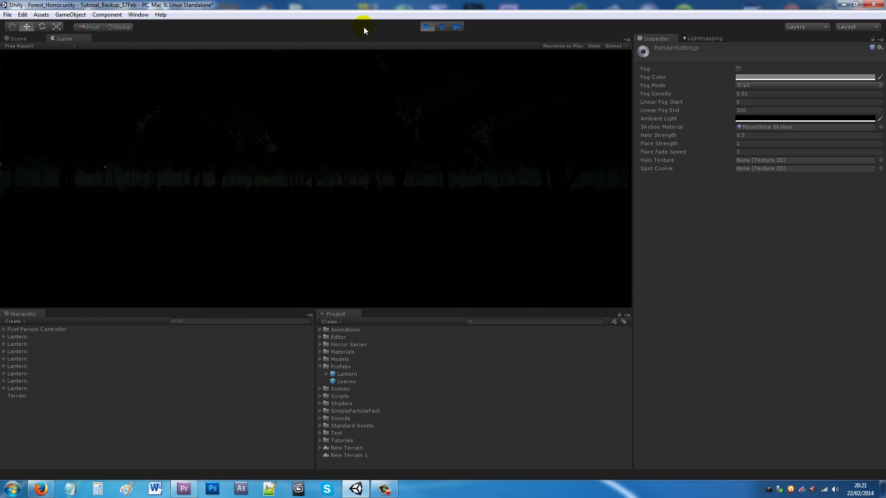
click(427, 27)
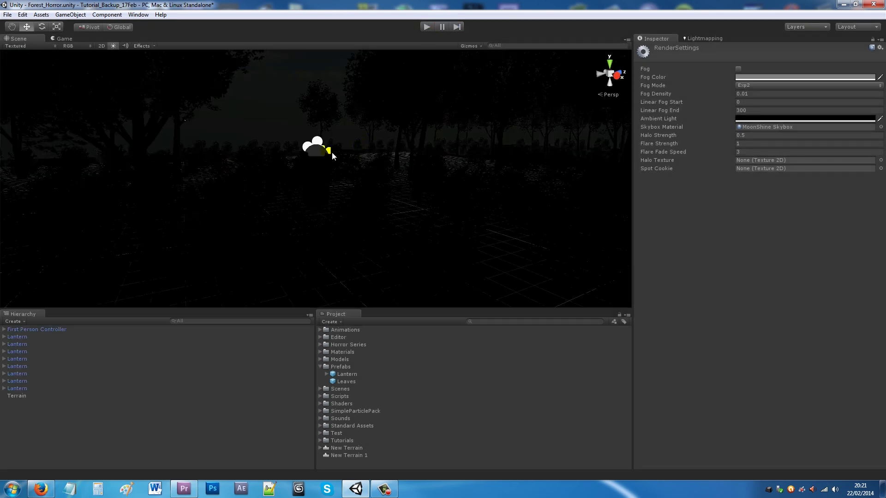
Set the point light of the first lantern in the hierarchy to intensity 4.68 and range 14.16.
click(18, 337)
key(f)
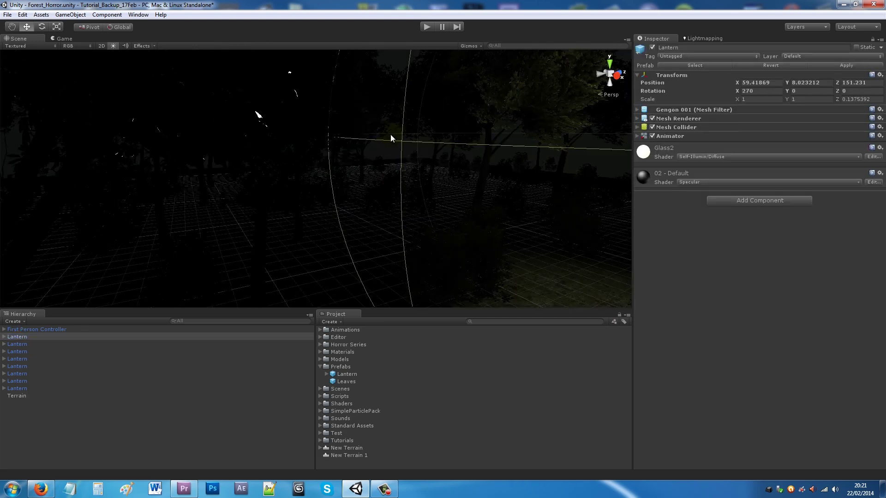
scroll(333, 184, down, 5)
alt+drag(258, 250, 454, 243)
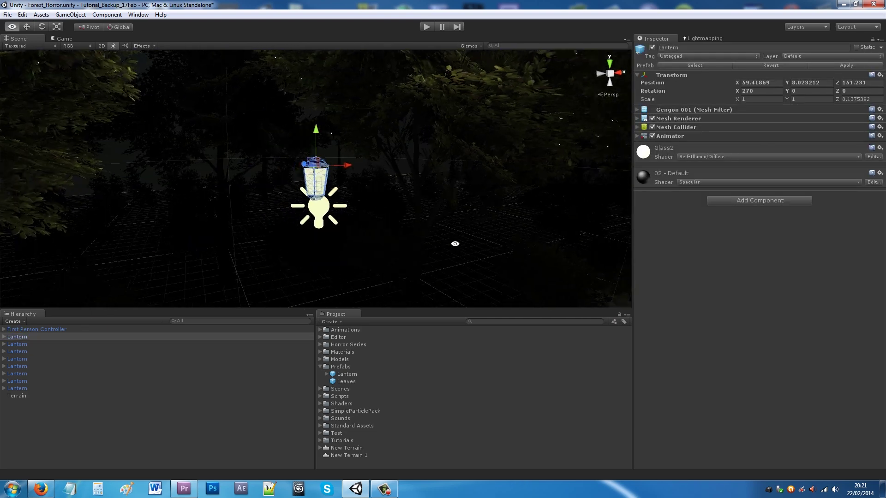
scroll(411, 244, down, 5)
alt+drag(403, 253, 388, 232)
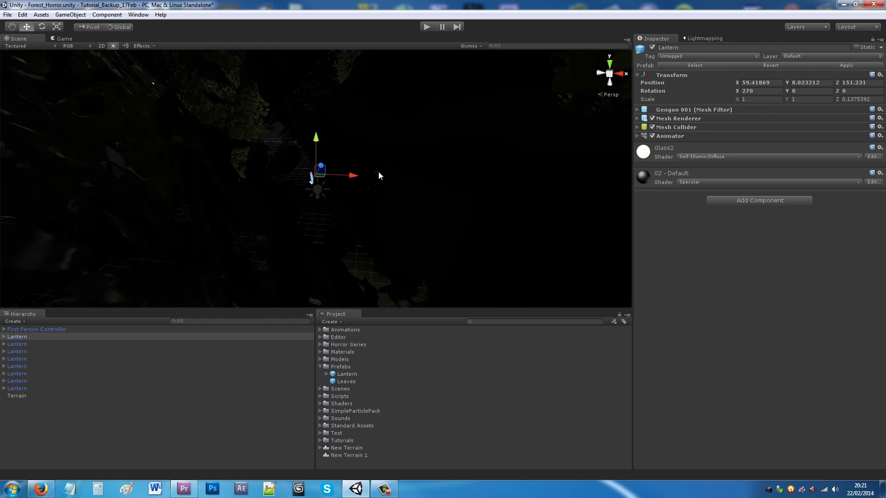
click(317, 191)
click(778, 146)
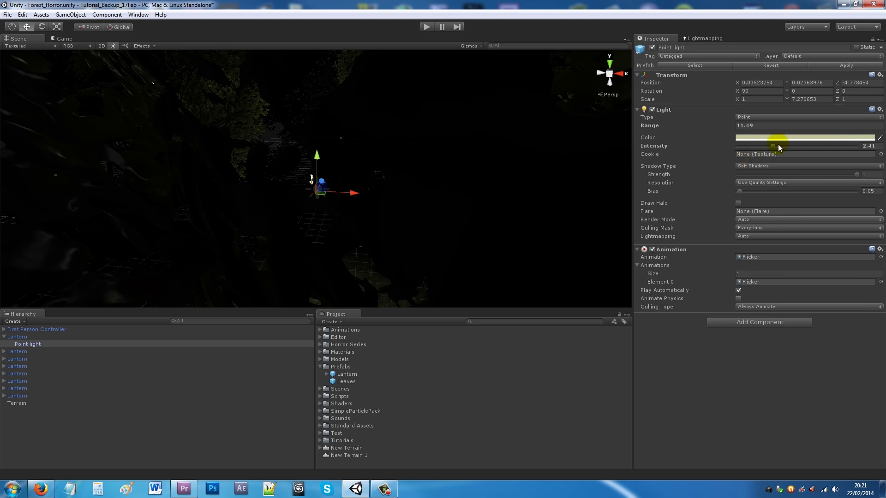
drag(774, 146, 798, 148)
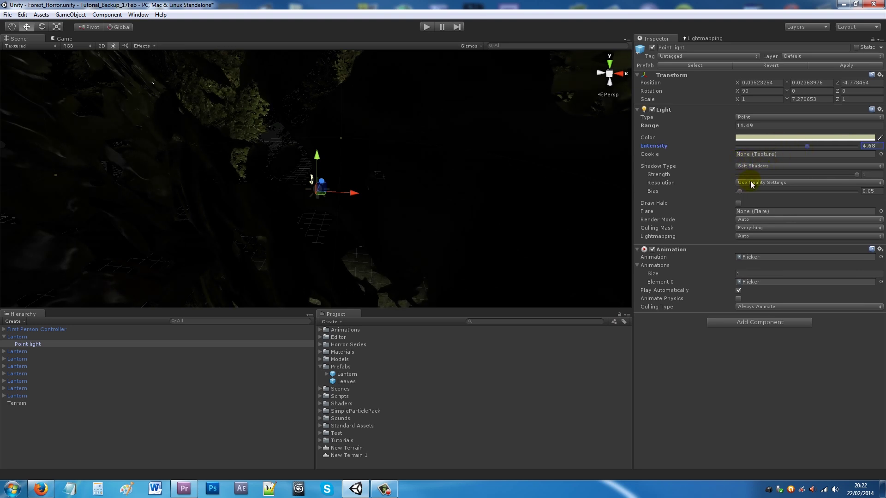
drag(734, 130, 773, 132)
Preview the strengthened lantern light in a play test, stop it, and inspect the lantern in the scene.
click(426, 27)
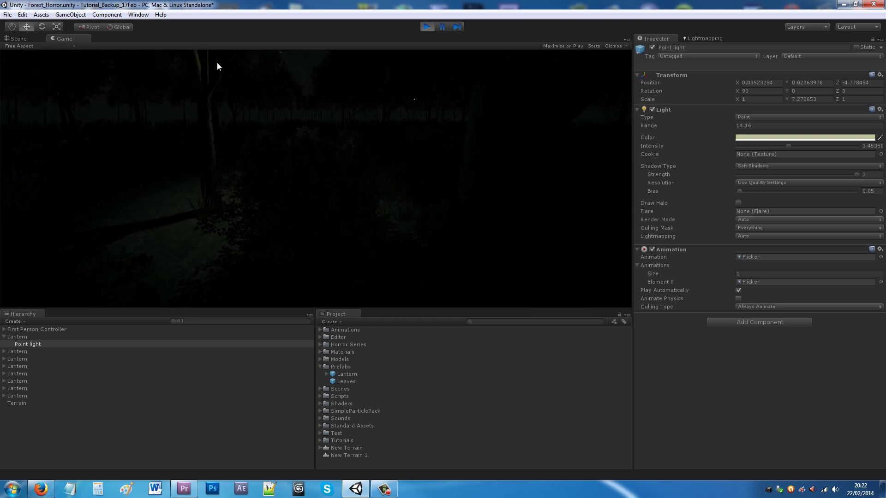
click(426, 27)
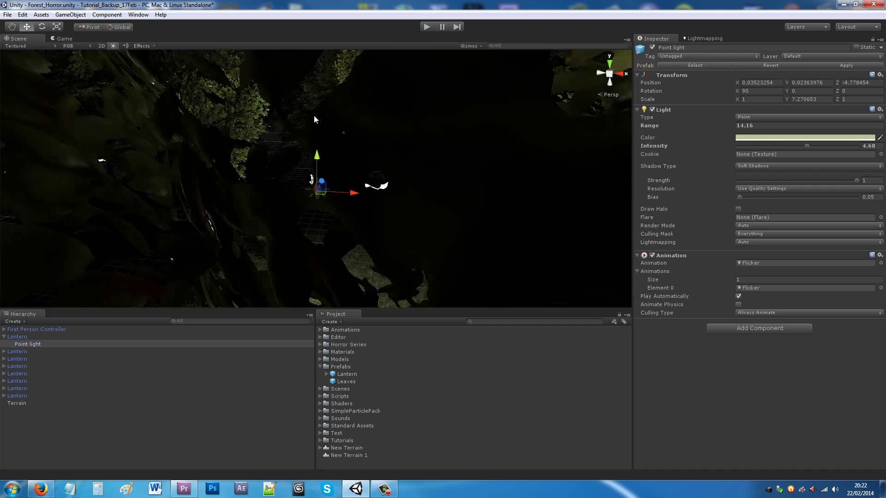
middle_drag(322, 204, 365, 222)
scroll(363, 223, down, 2)
middle_drag(283, 248, 348, 216)
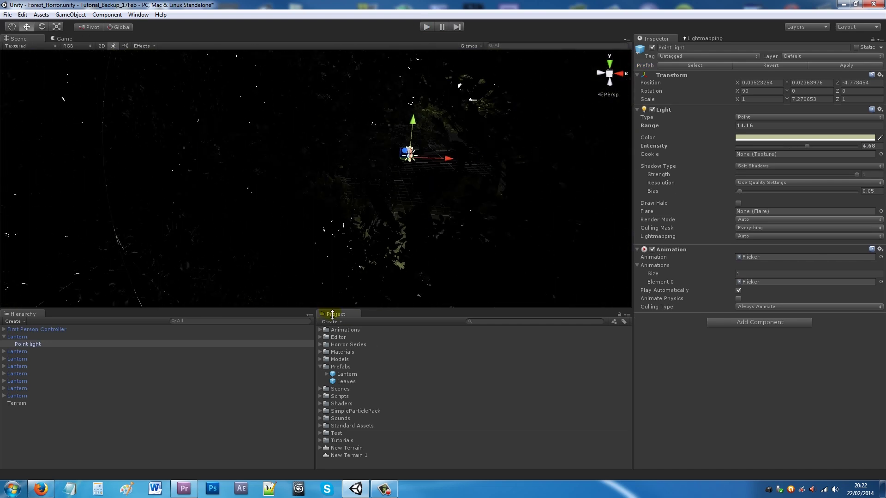
Select the Main Camera inside the First Person Controller and show the camera's image in the Game view.
click(320, 367)
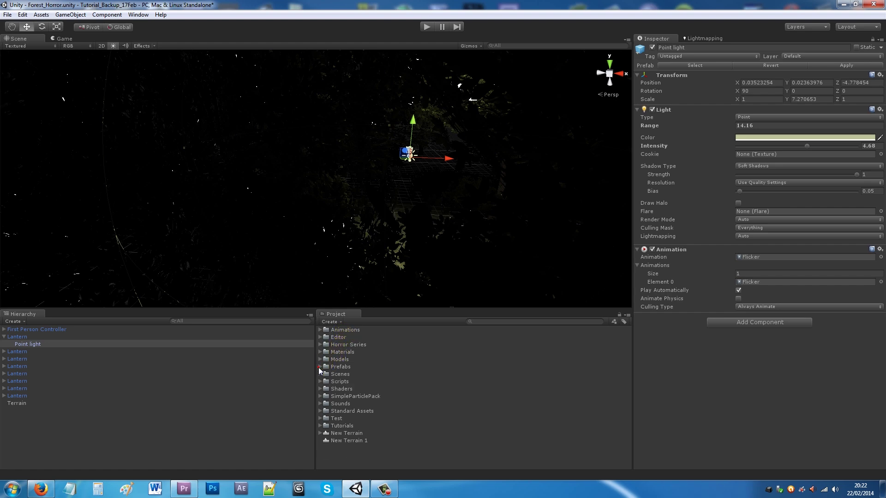
click(40, 330)
key(f)
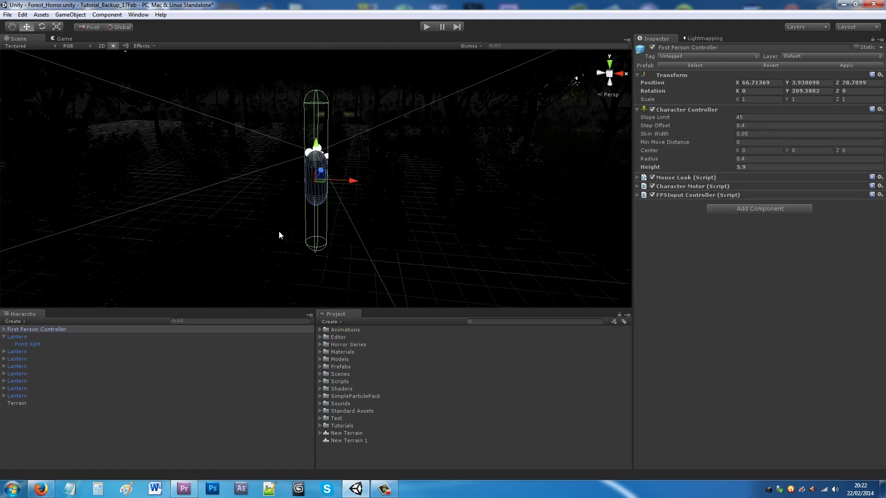
click(5, 330)
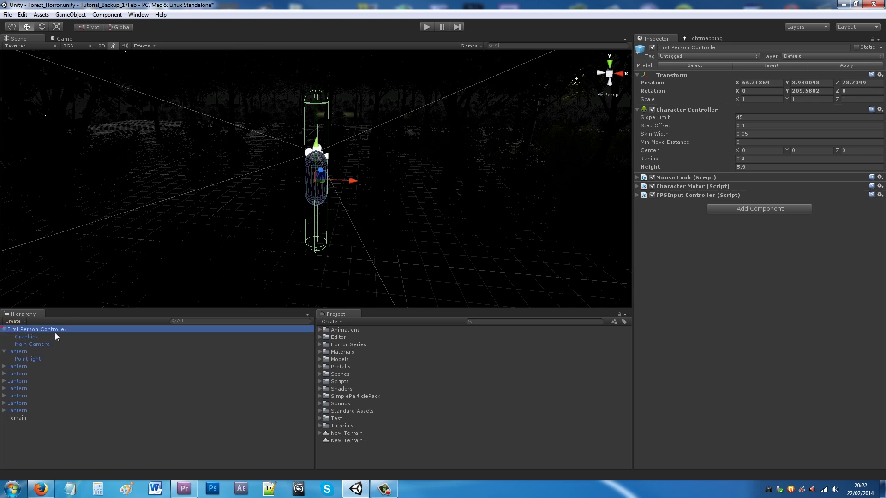
click(32, 345)
click(63, 39)
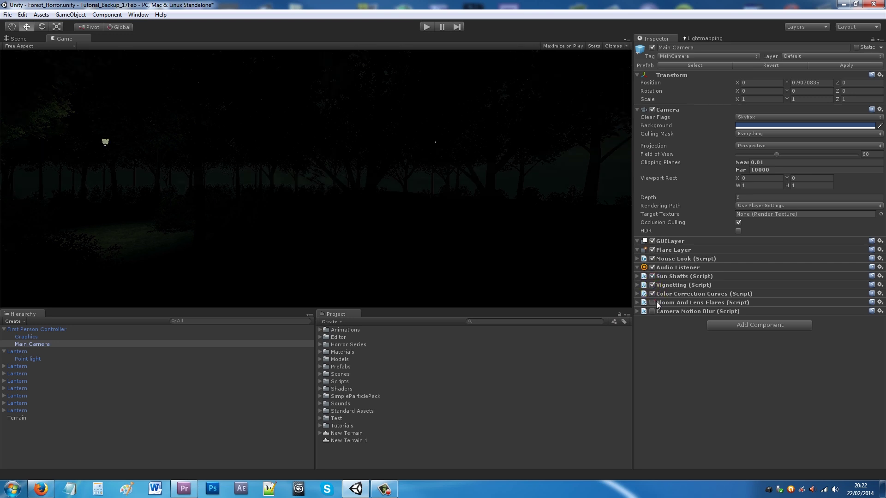
Set the ambient light colour to white in the render settings.
click(22, 14)
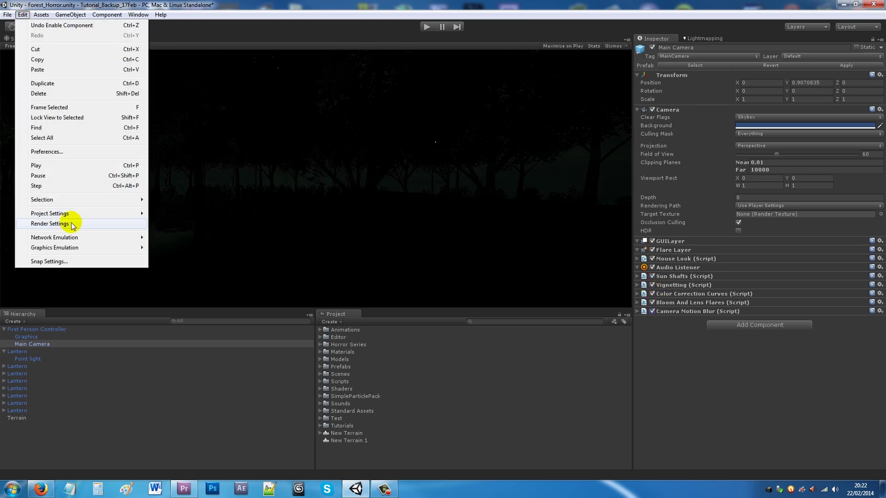
click(67, 224)
click(747, 119)
drag(109, 88, 98, 37)
click(179, 4)
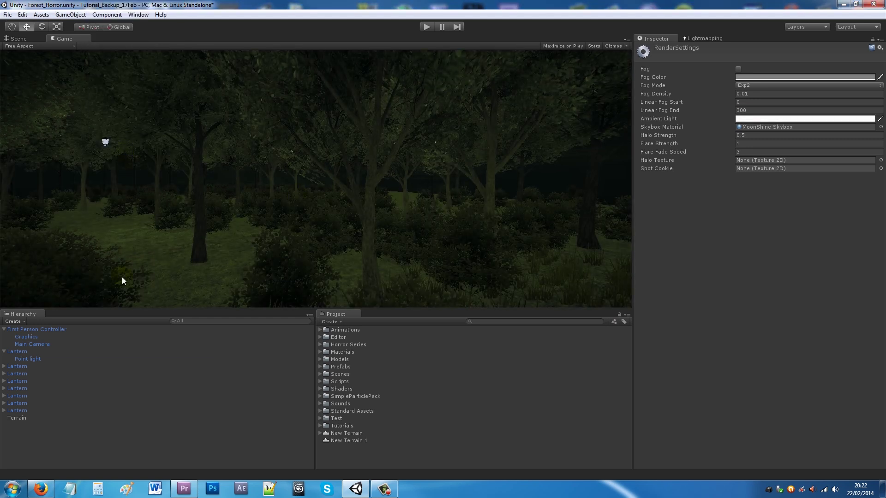
Compare the Main Camera's image with its Color Correction Curves effect switched off and on, leaving the effect enabled.
click(30, 344)
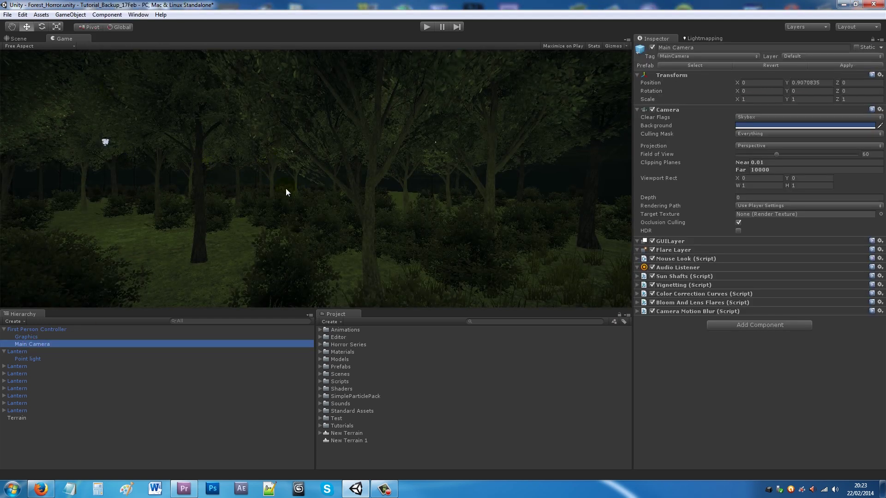
click(652, 294)
click(652, 293)
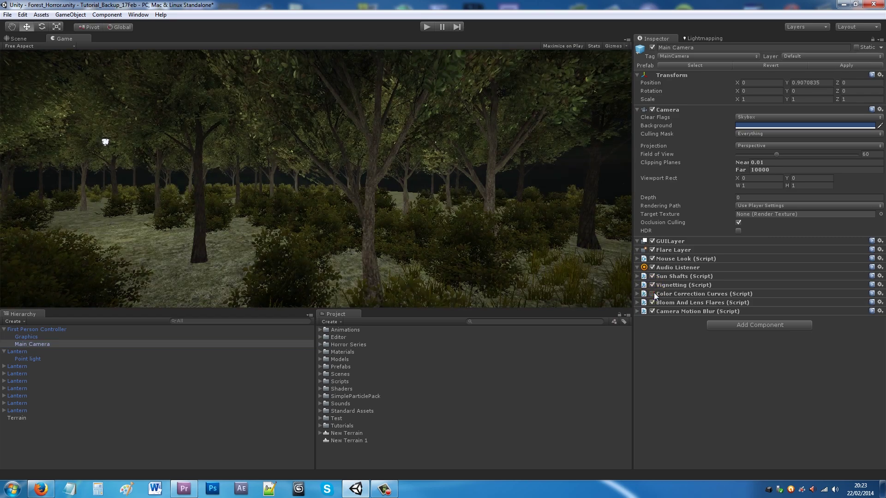
click(654, 293)
click(654, 292)
click(654, 293)
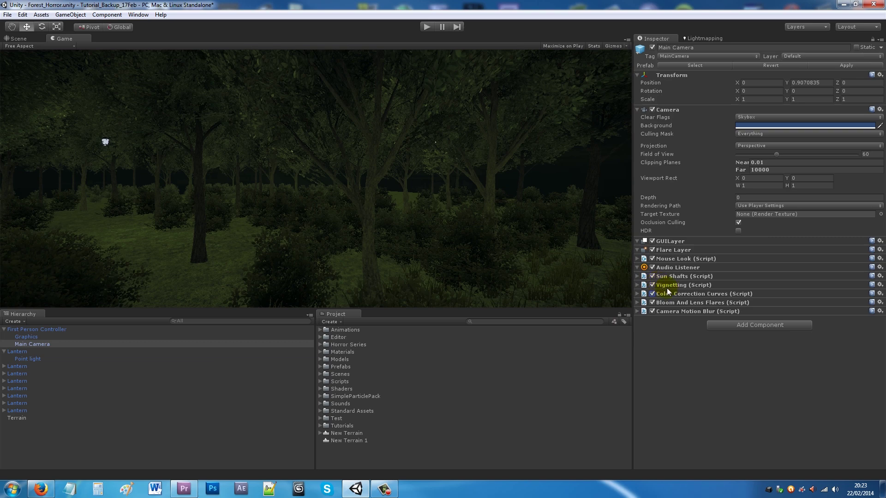
Disable the Main Camera's Sun Shafts, Vignetting, Color Correction Curves, Bloom And Lens Flares and Camera Motion Blur for comparison, and re-enable them all.
click(652, 312)
click(652, 303)
click(652, 293)
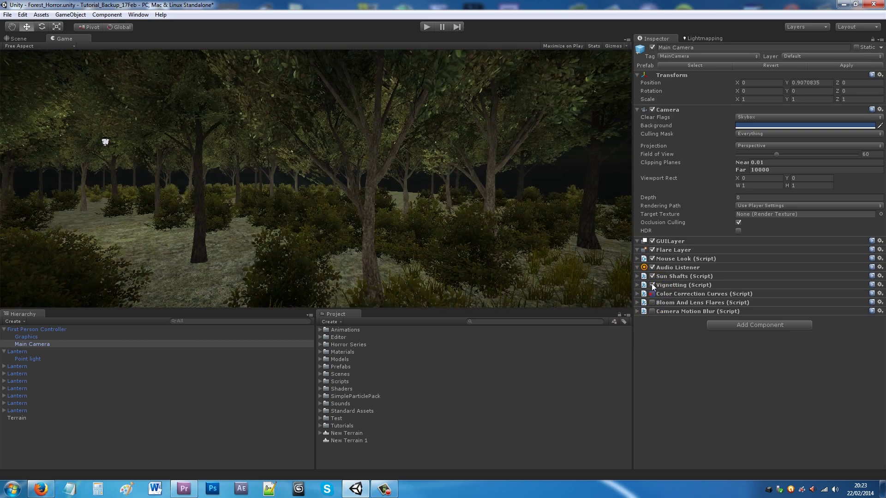
click(652, 285)
click(651, 276)
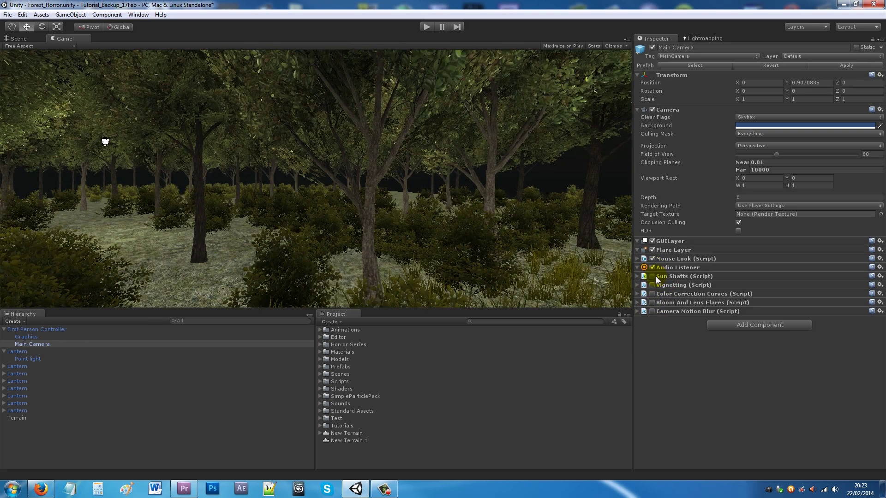
click(651, 285)
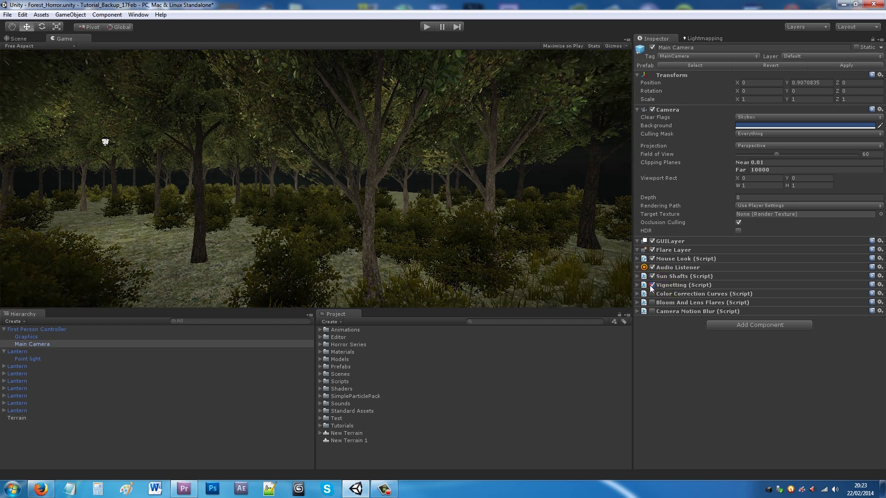
click(652, 293)
click(652, 303)
click(652, 311)
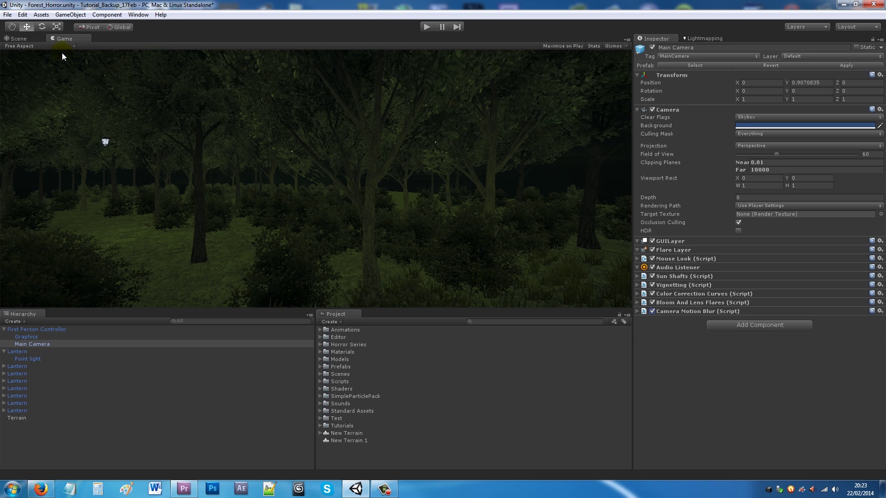
Return the ambient light colour to black in the render settings.
click(22, 15)
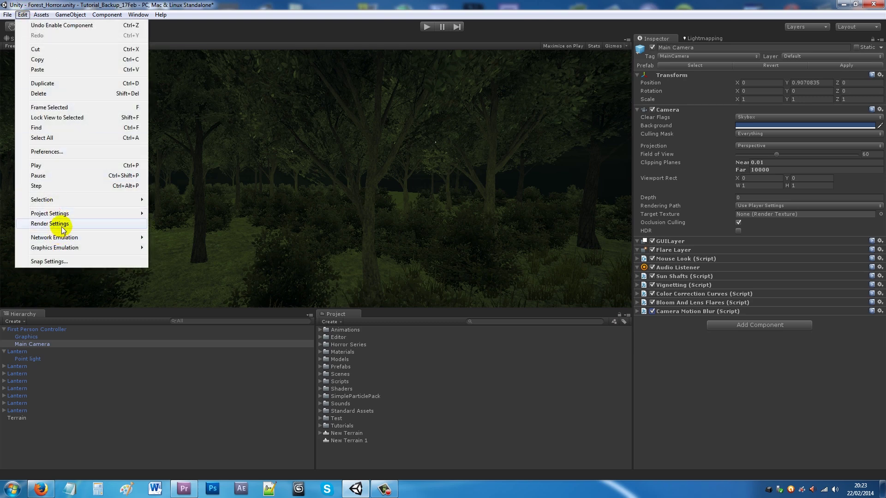
click(63, 225)
click(757, 120)
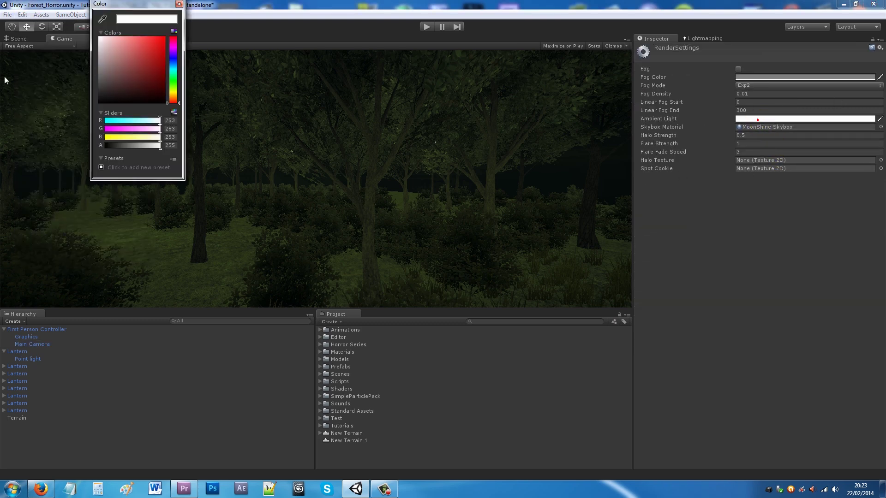
click(105, 84)
click(178, 4)
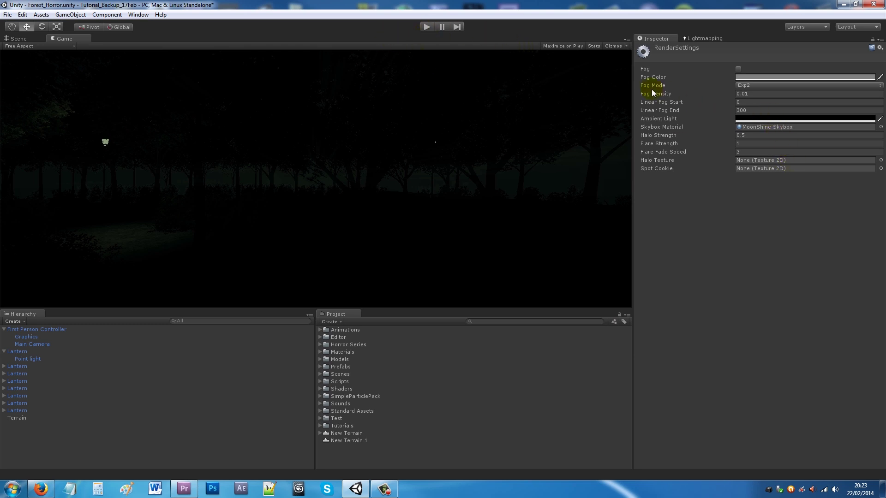
Play-test the dark forest with the camera effects by walking past the lantern and between the trees, and stop the test.
click(427, 29)
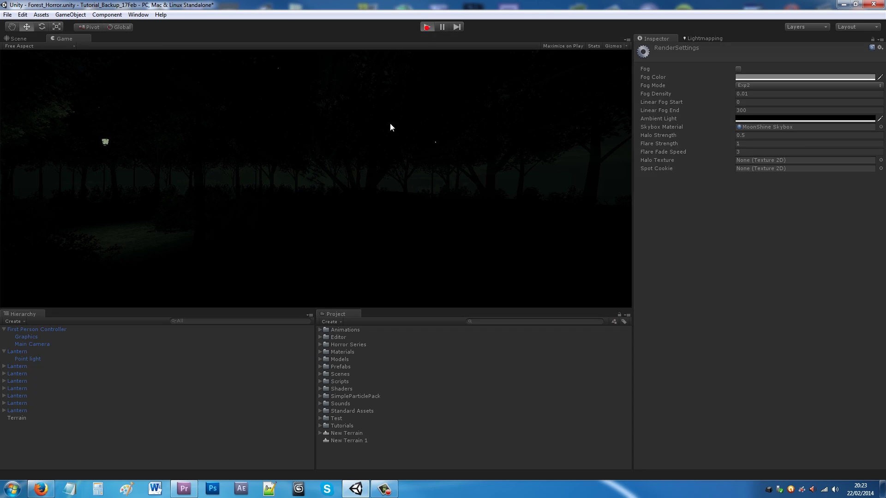
key(w)
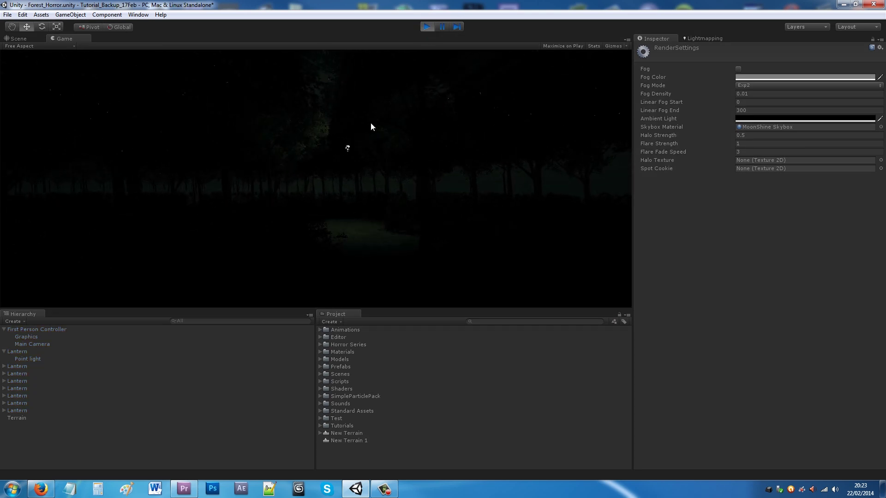
key(w)
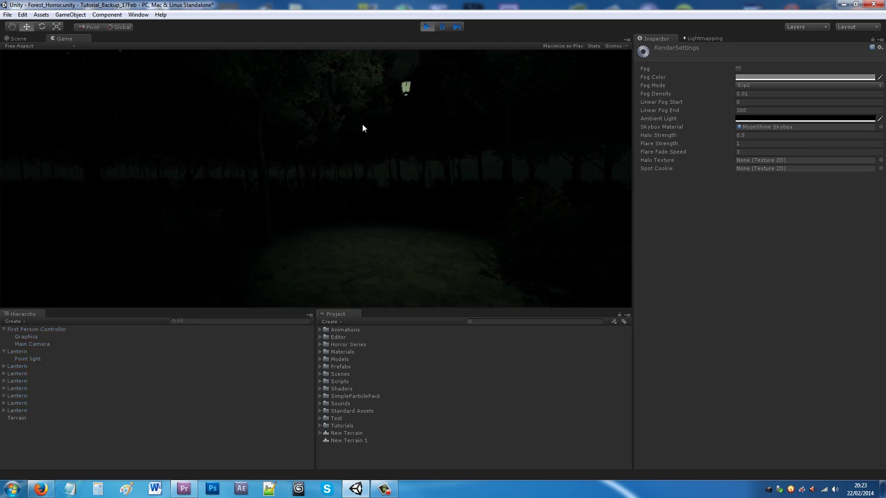
key(w)
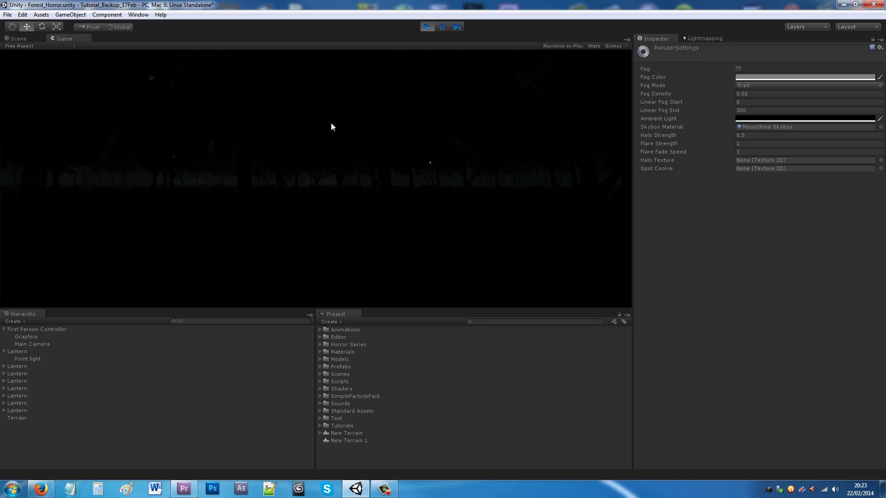
key(w)
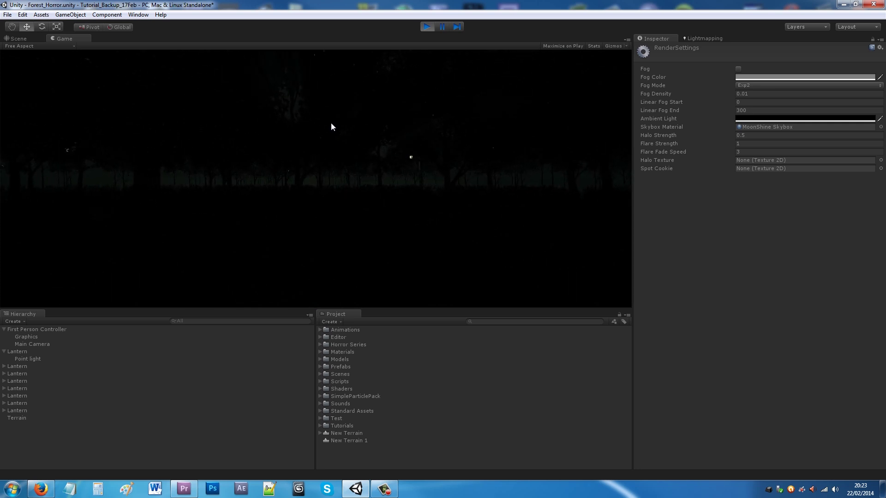
click(426, 27)
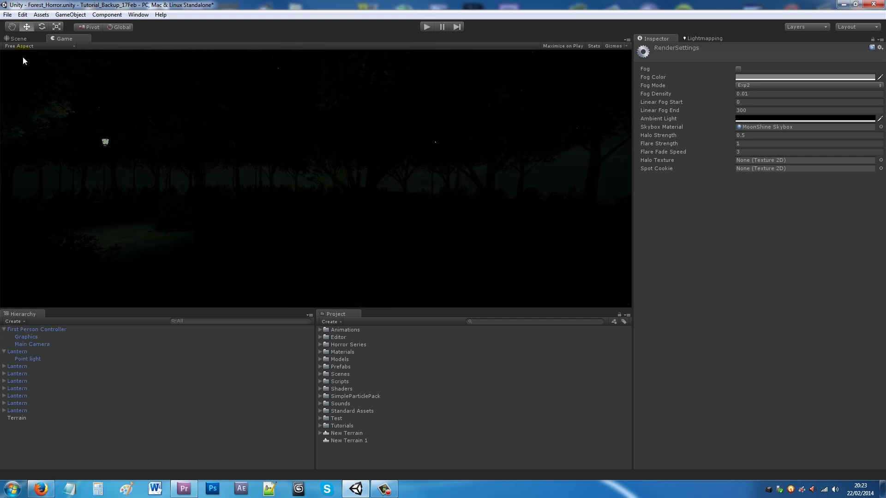
Return to the Scene view and survey the darkened forest from above.
click(19, 38)
scroll(316, 213, down, 4)
scroll(323, 203, up, 4)
scroll(346, 194, down, 6)
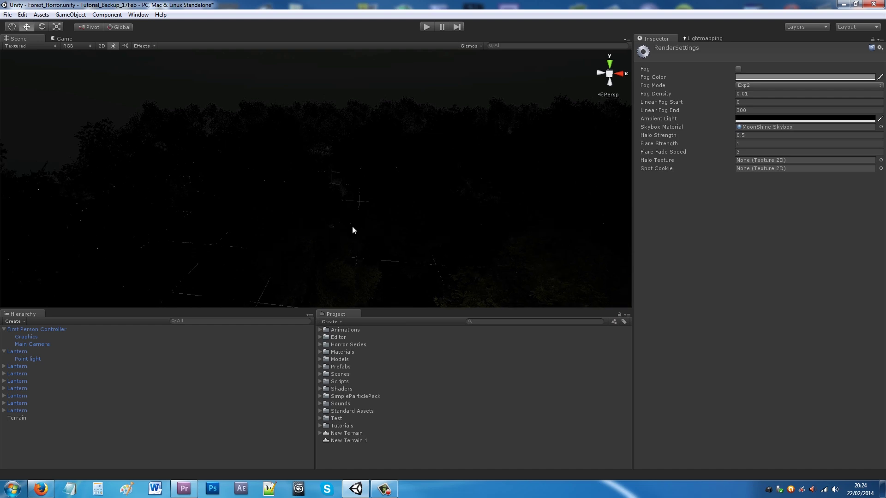
scroll(348, 225, down, 5)
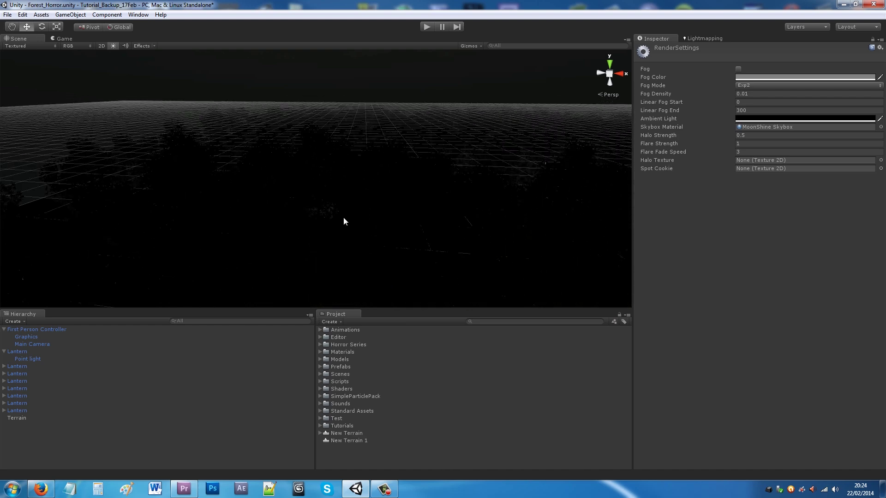
mouse_move(338, 239)
middle_down()
mouse_move(365, 261)
mouse_move(344, 217)
mouse_move(359, 252)
mouse_move(353, 245)
middle_up()
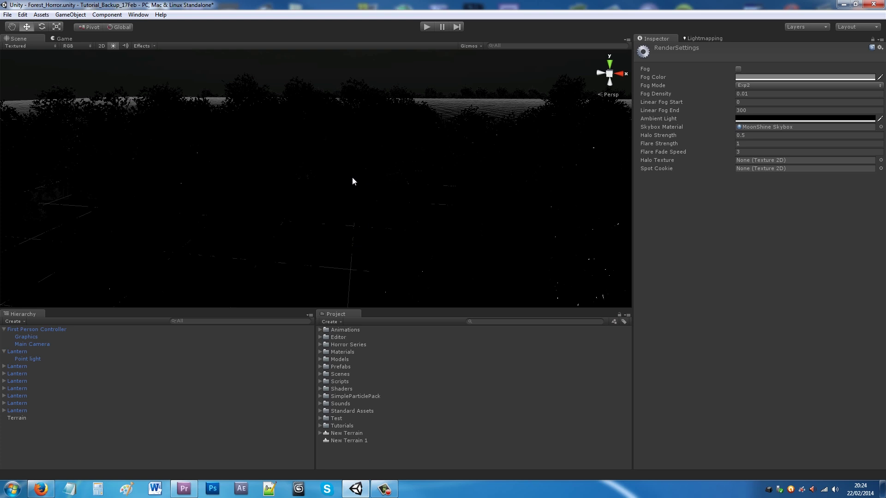